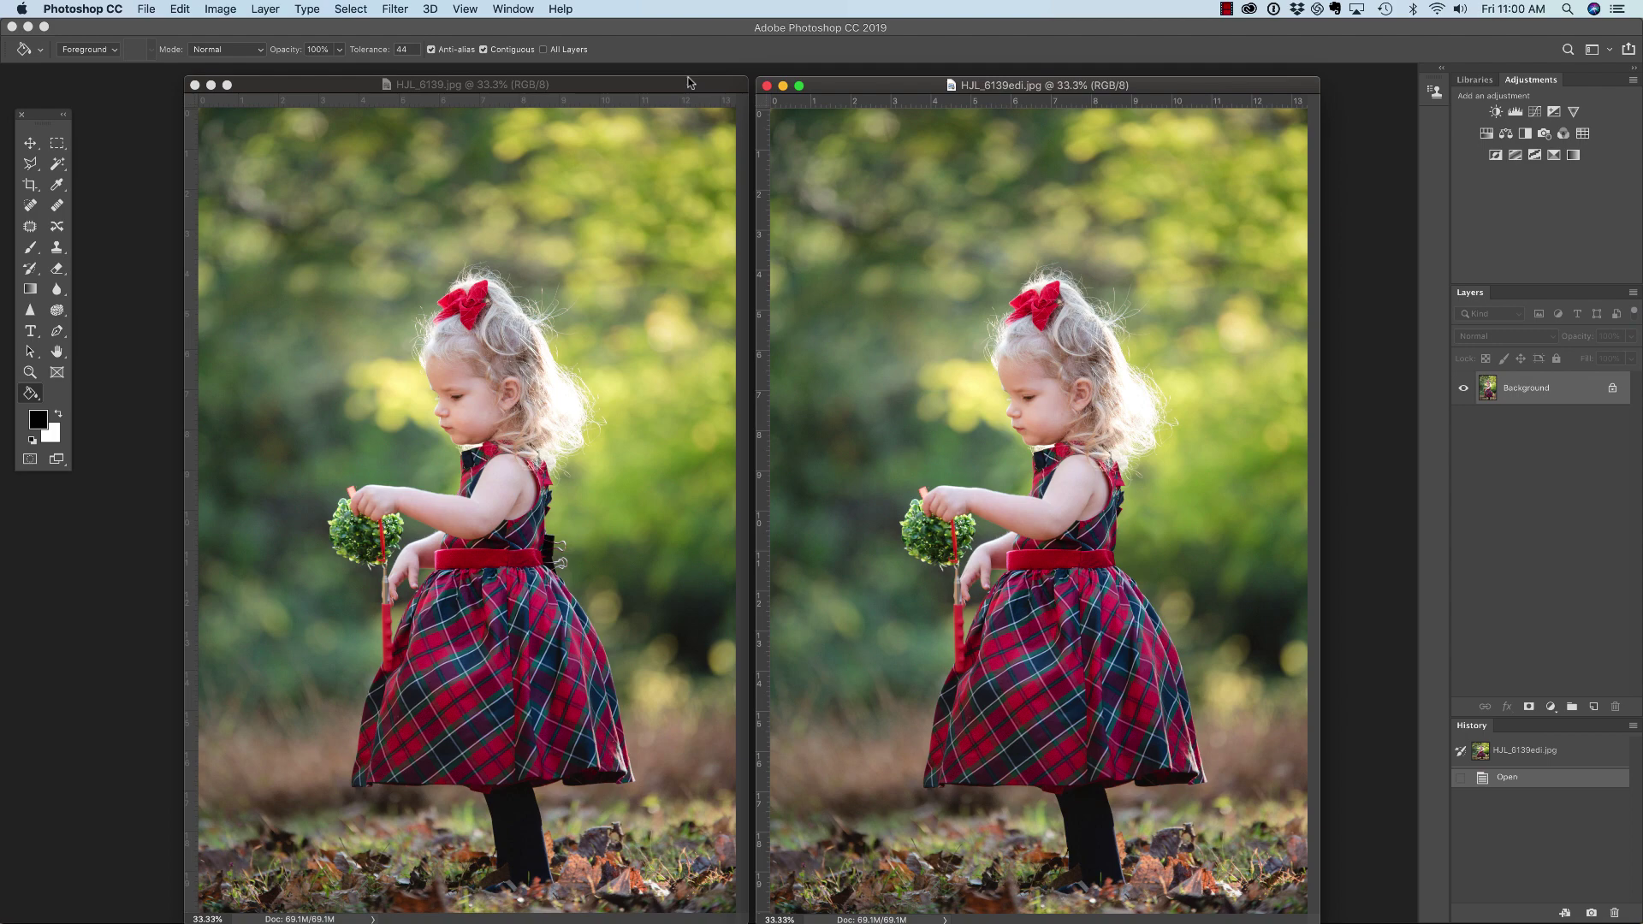
Step: Show HJL_6139.jpg in full screen mode with menu bar and duplicate its Background layer
{"action": "left_click", "coordinate": [690, 82]}
{"action": "key", "text": "f"}
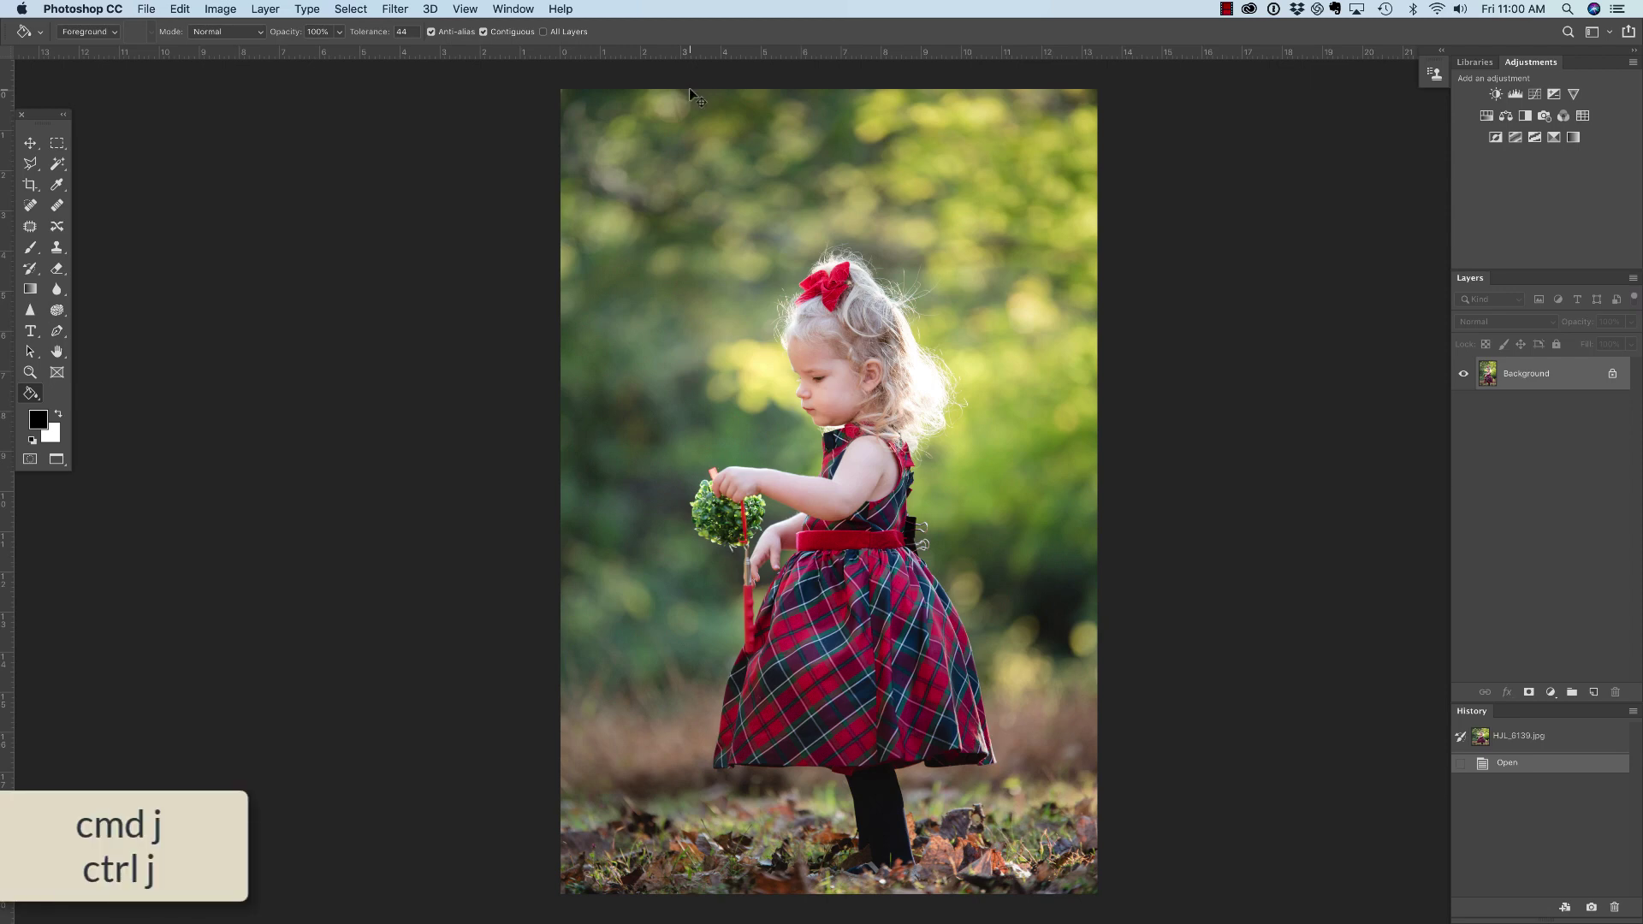
{"action": "key", "text": "cmd+j"}
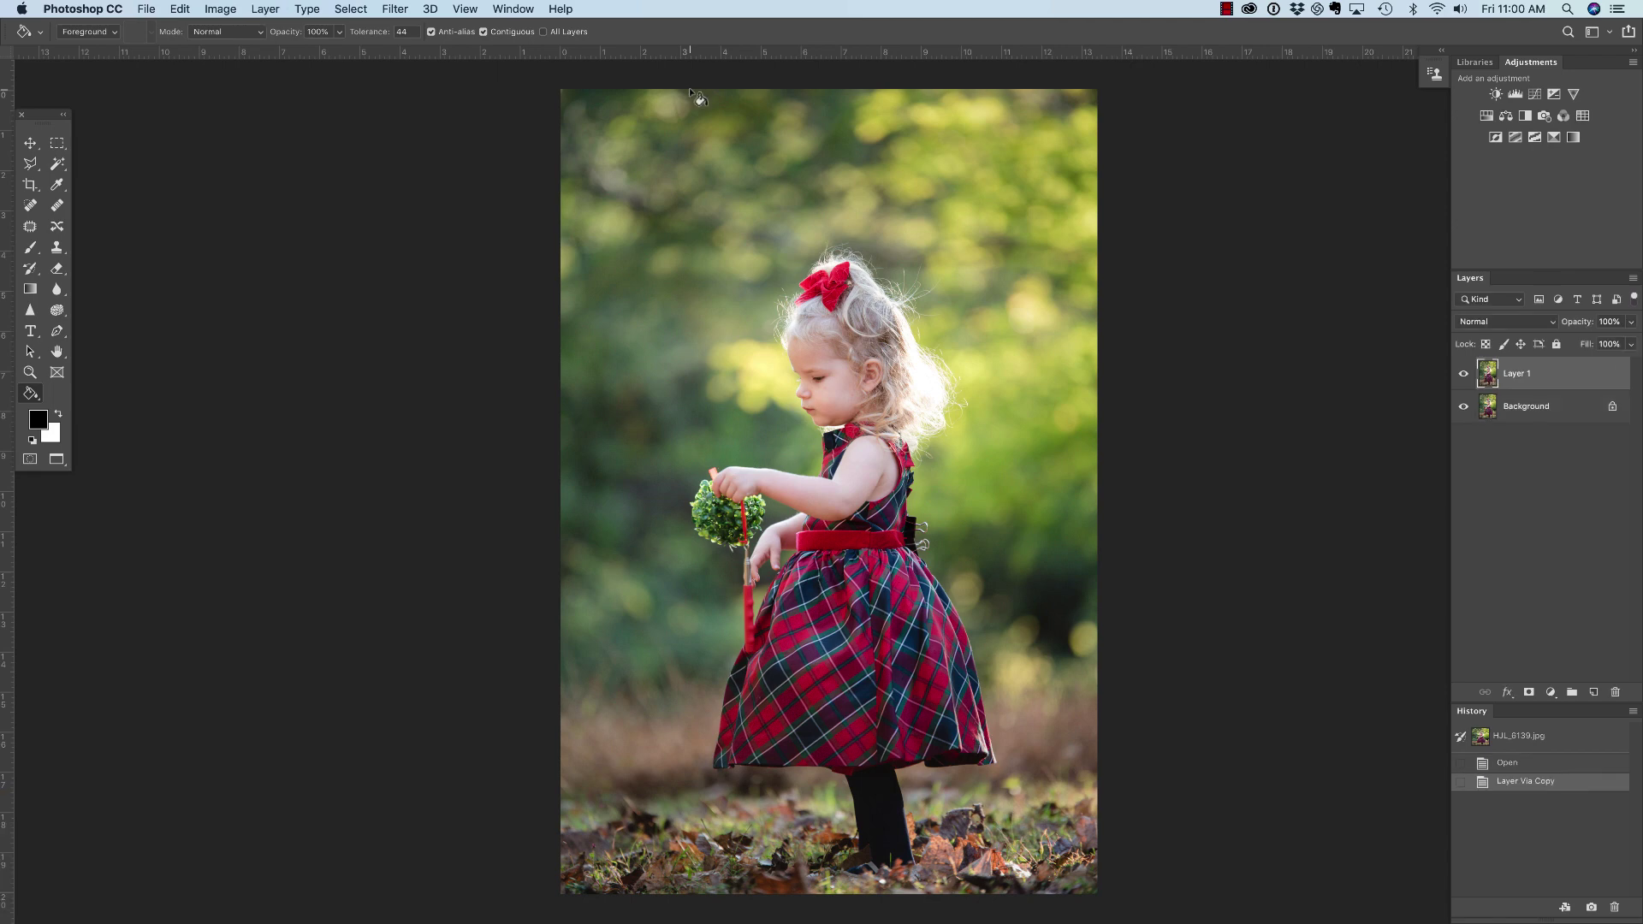
Step: With the Polygonal Lasso, select the binder clips and the background beside them, following the back edge of the bodice, sash and upper skirt
{"action": "key", "text": "super+plus"}
{"action": "key", "text": "super+plus"}
{"action": "key", "text": "super+plus"}
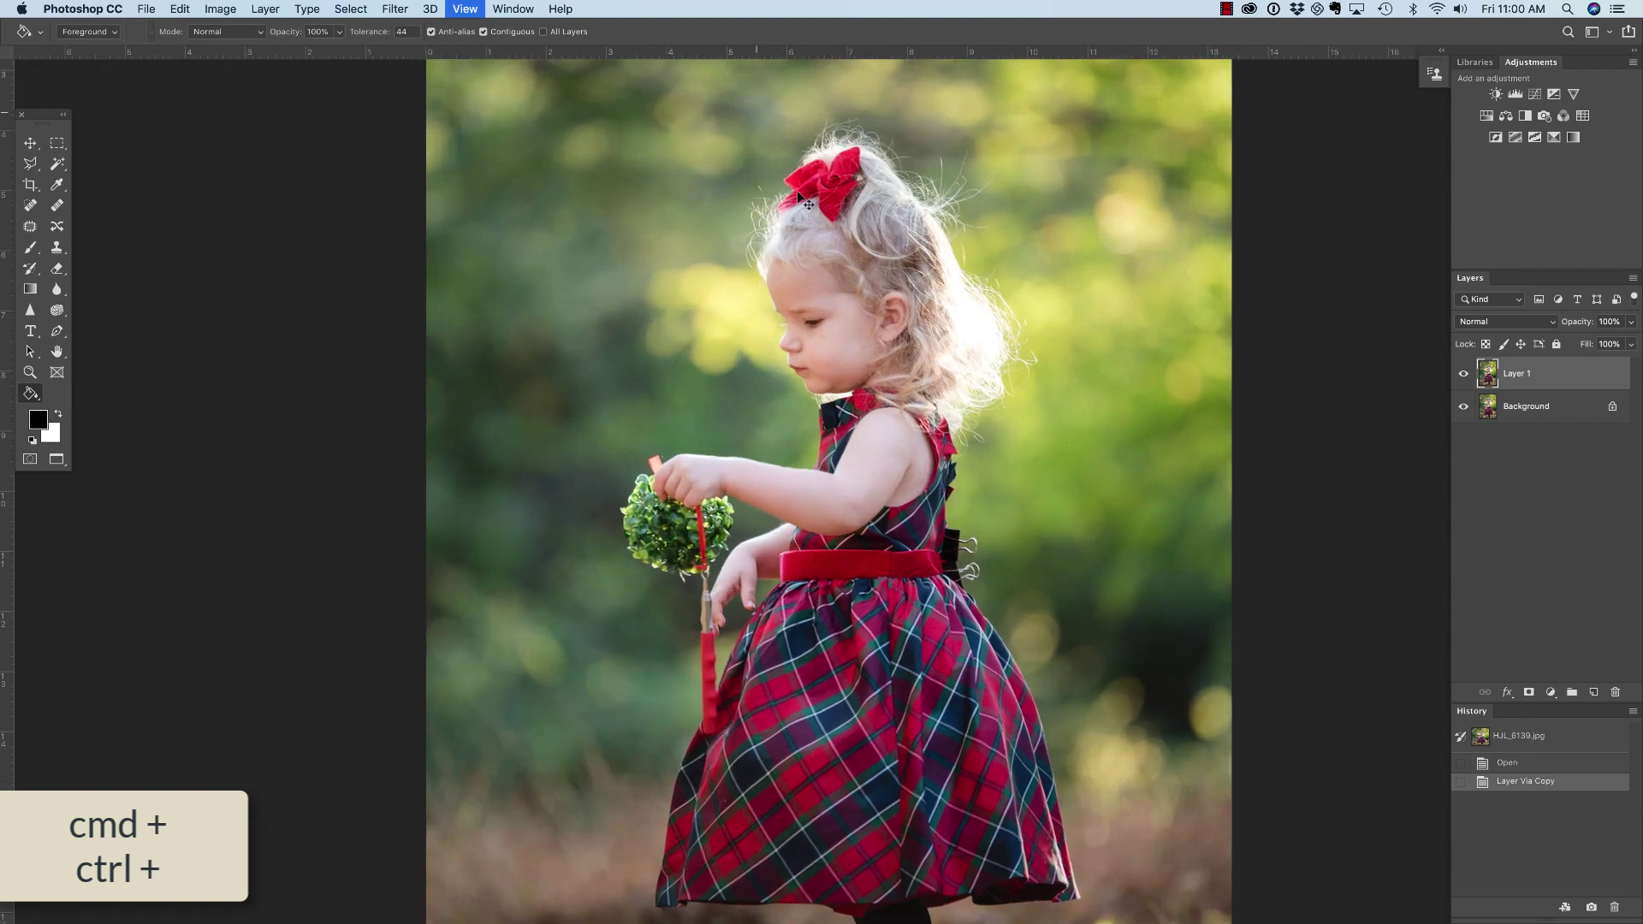
{"action": "key", "text": "super+plus"}
{"action": "key", "text": "super+plus"}
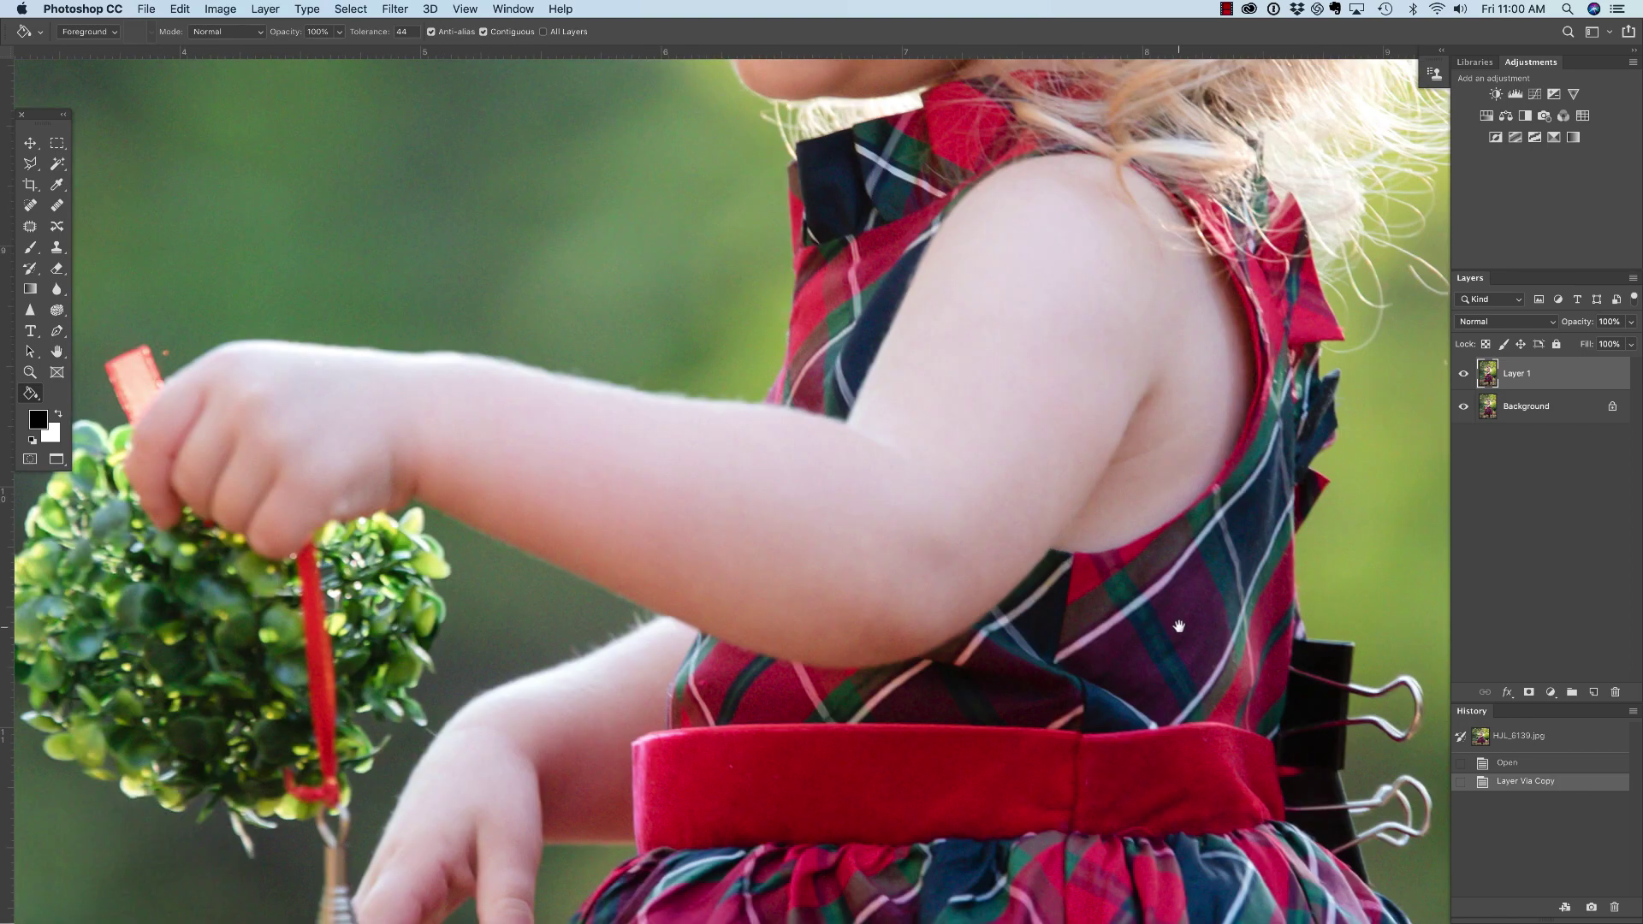
{"action": "left_click_drag", "start_coordinate": [1179, 626], "coordinate": [818, 458]}
{"action": "left_click_drag", "start_coordinate": [906, 512], "coordinate": [773, 452]}
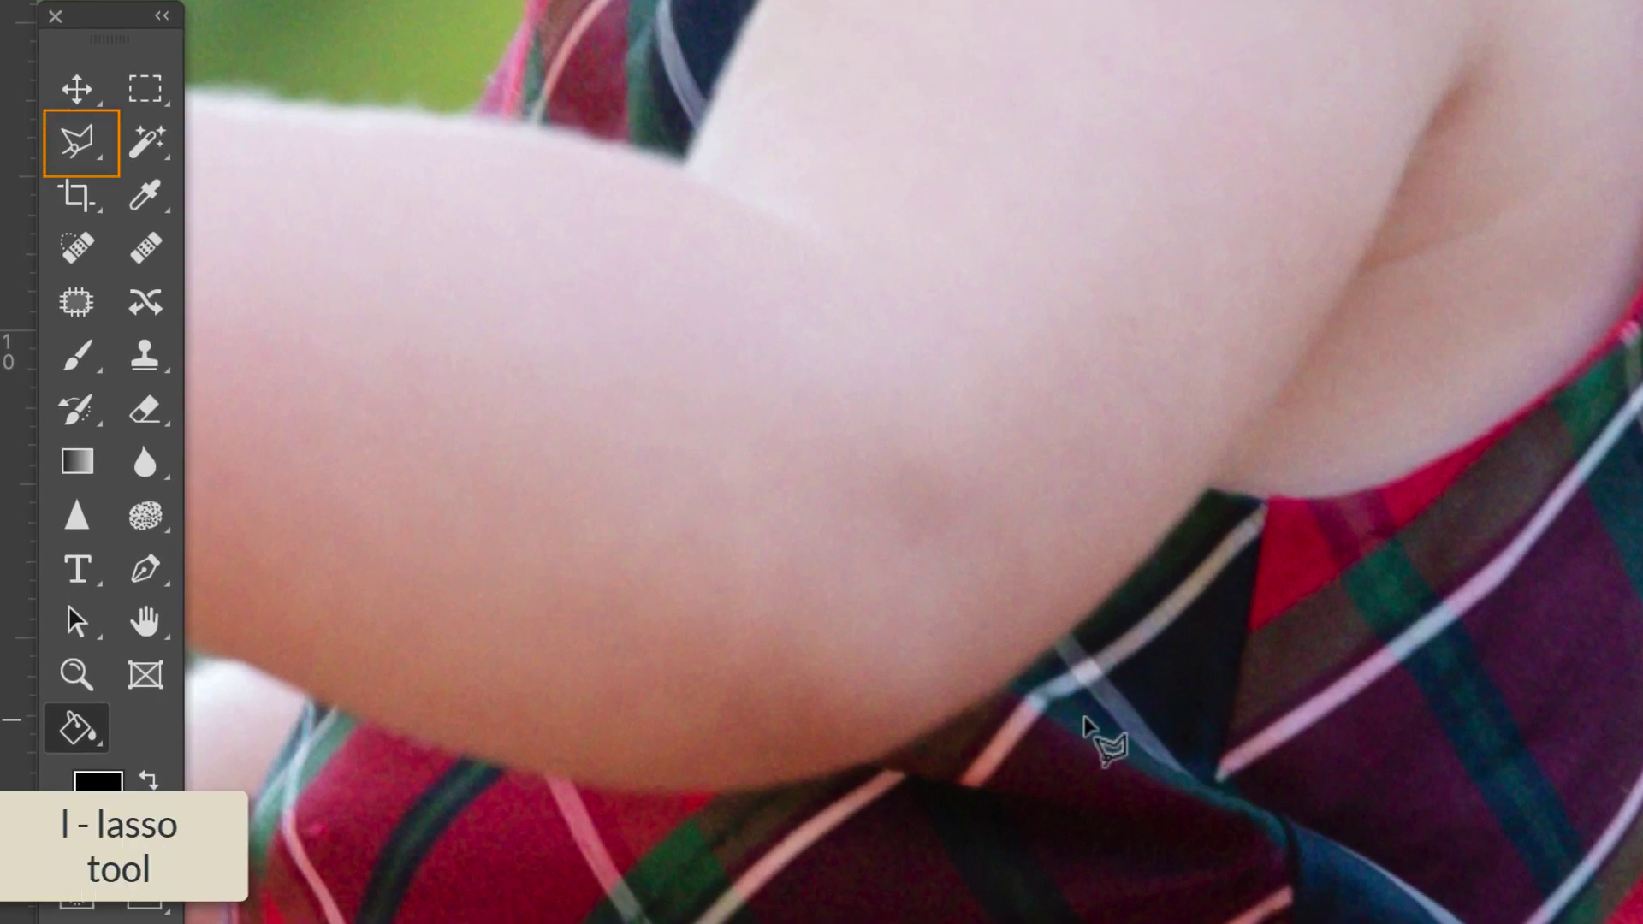
{"action": "key", "text": "l"}
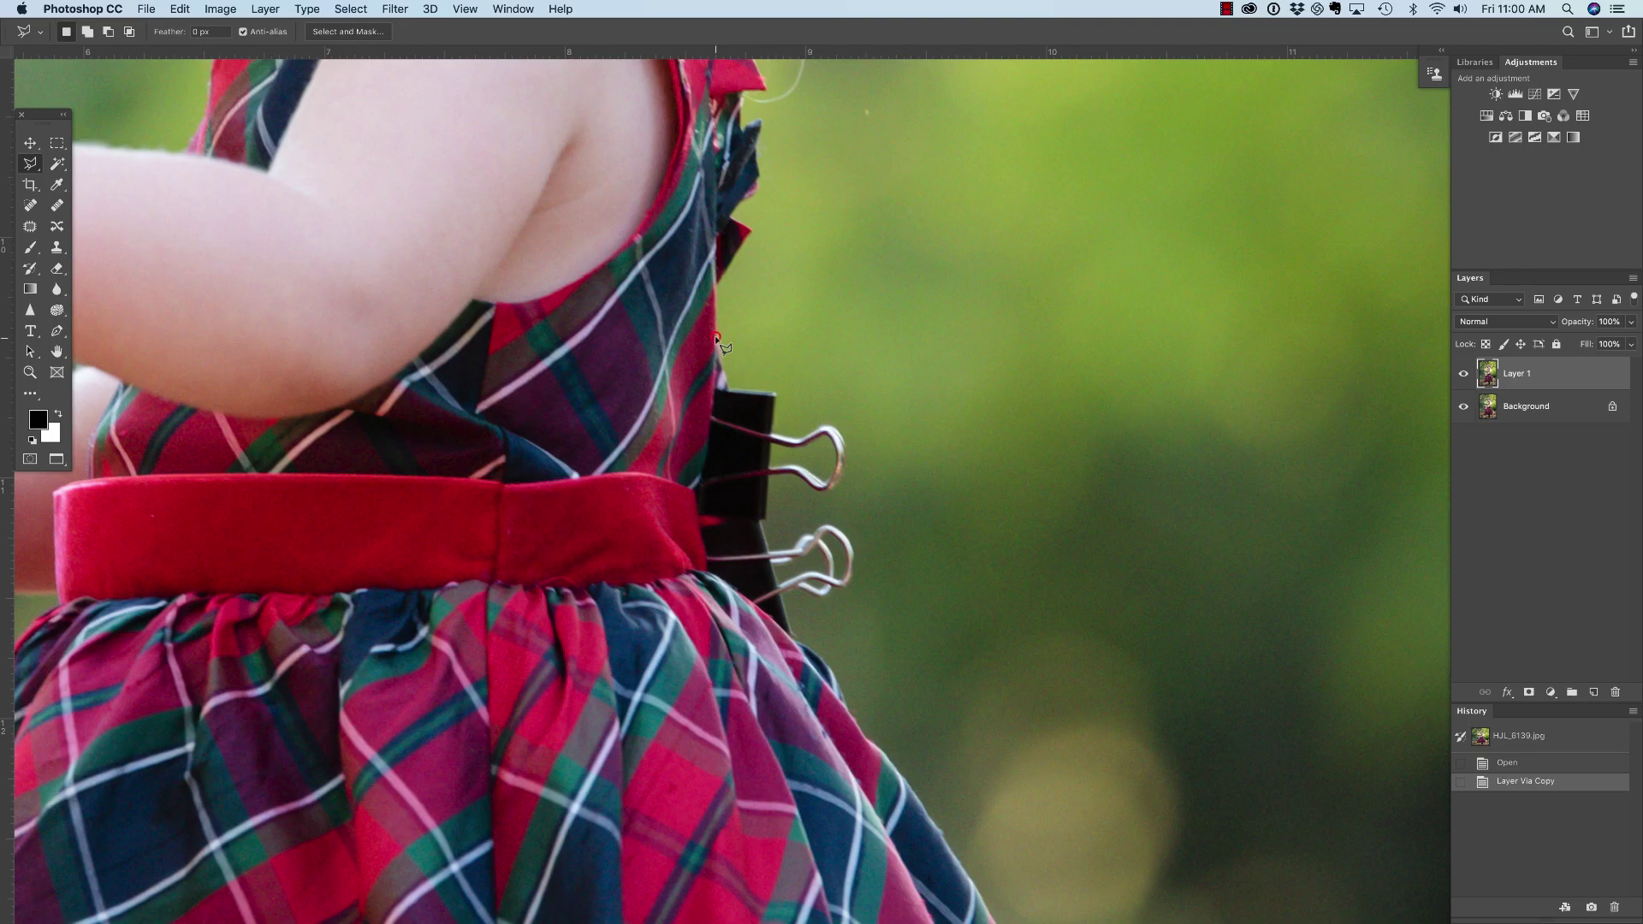
{"action": "left_click", "coordinate": [717, 338]}
{"action": "left_click", "coordinate": [711, 414]}
{"action": "left_click", "coordinate": [693, 490]}
{"action": "left_click", "coordinate": [707, 564]}
{"action": "left_click", "coordinate": [710, 572]}
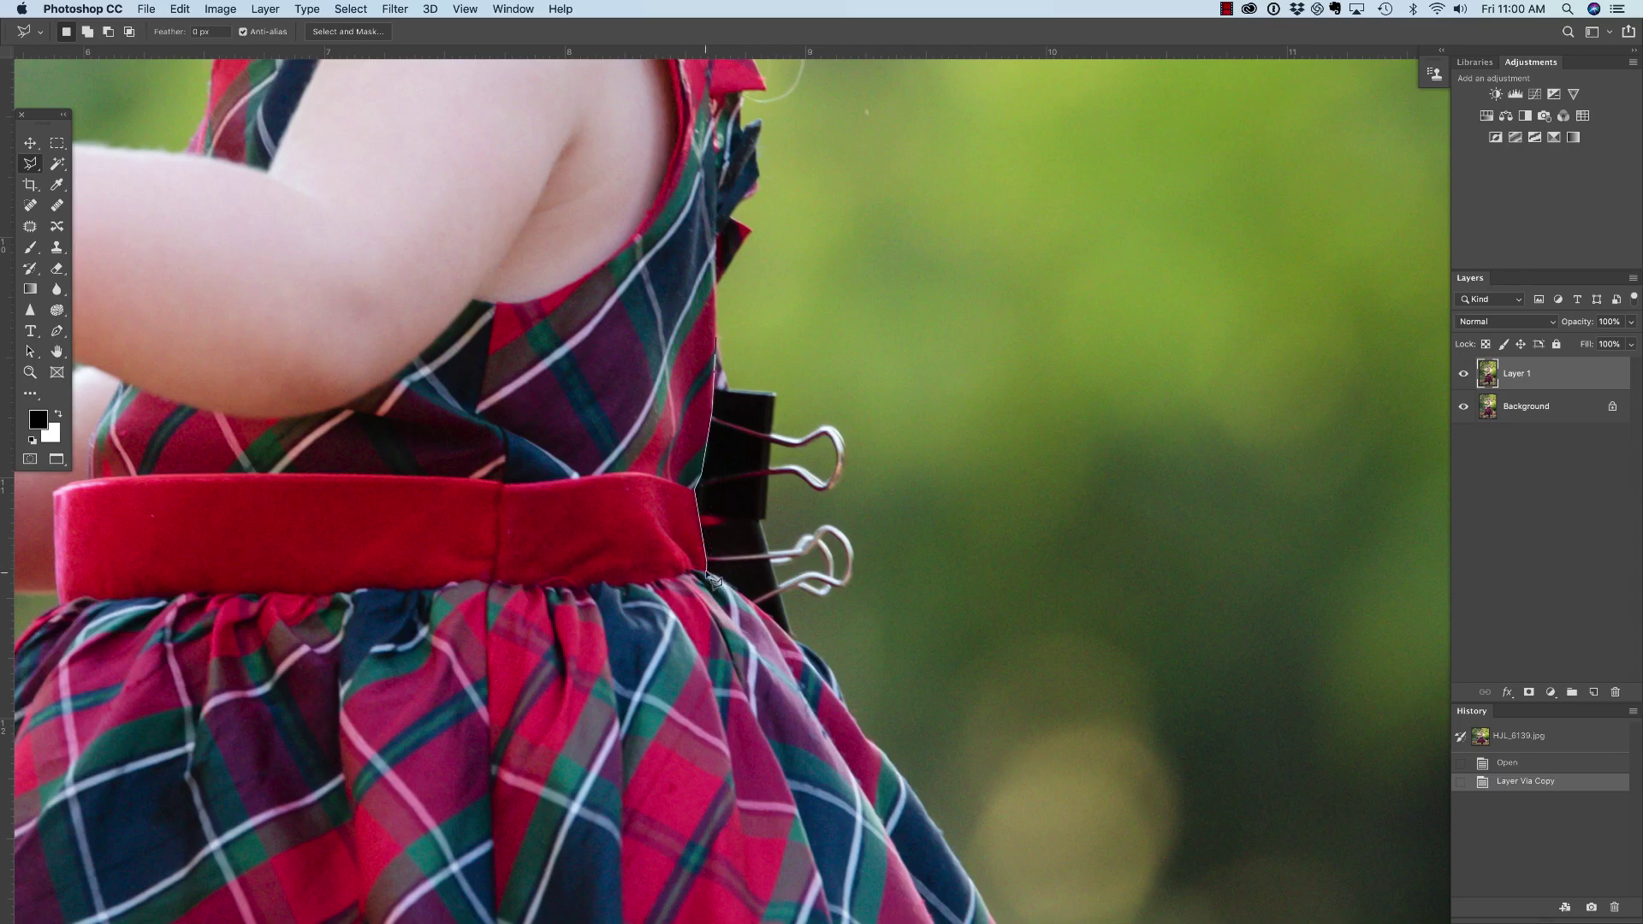
{"action": "left_click", "coordinate": [776, 624]}
{"action": "left_click", "coordinate": [802, 645]}
{"action": "left_click", "coordinate": [833, 667]}
{"action": "left_click", "coordinate": [845, 699]}
{"action": "left_click", "coordinate": [1295, 805]}
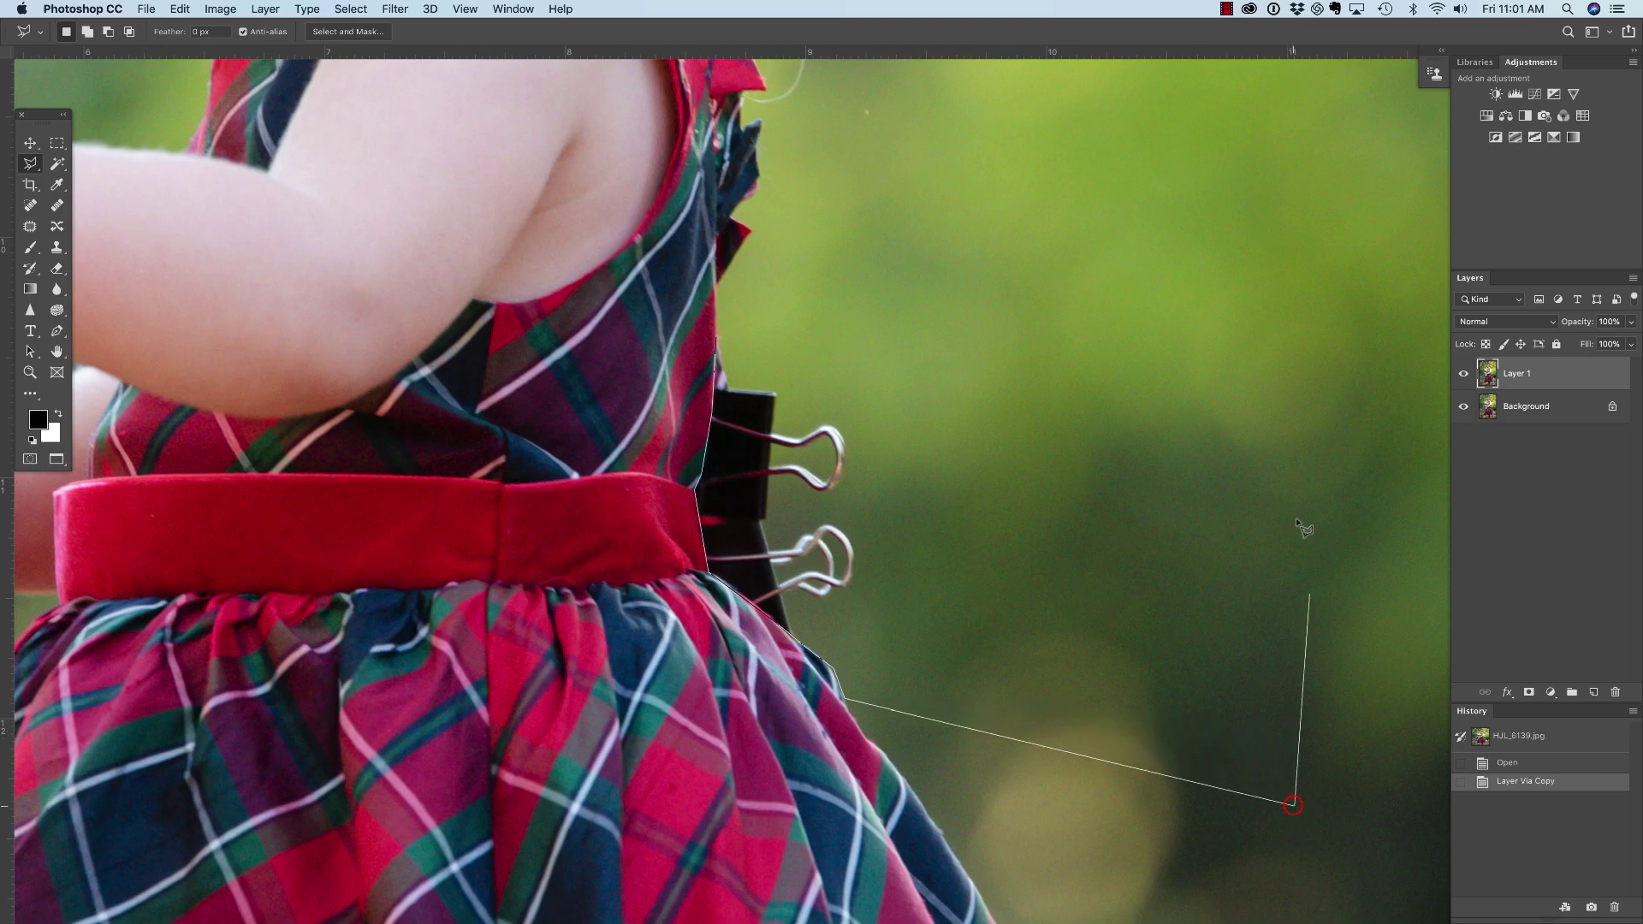
{"action": "left_click", "coordinate": [1351, 132]}
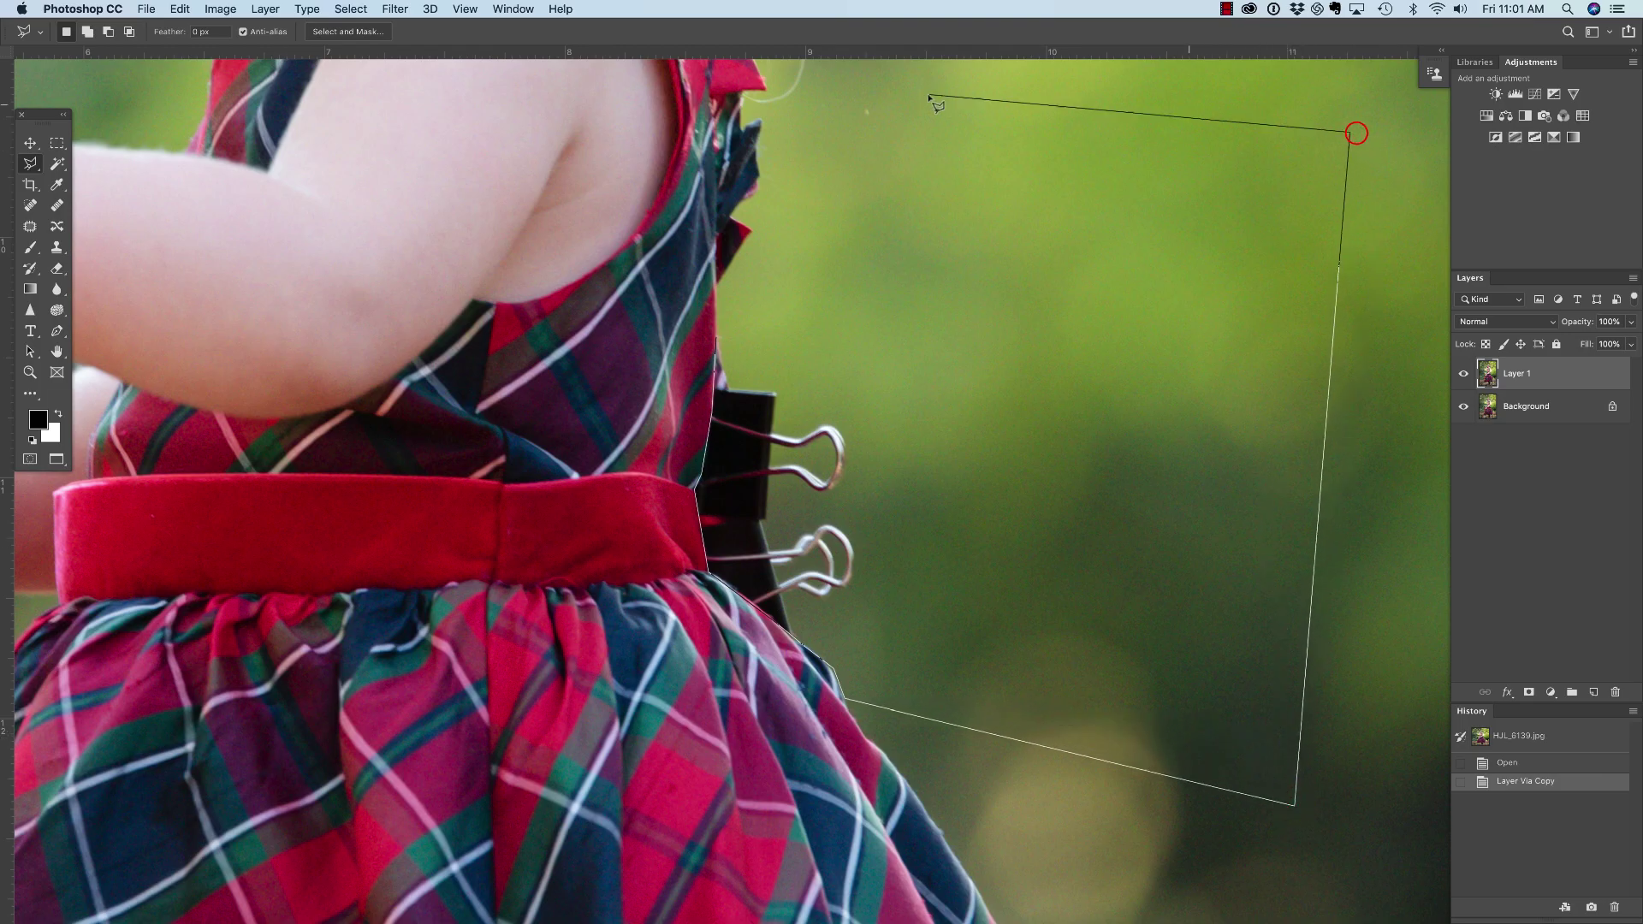
{"action": "left_click", "coordinate": [821, 115]}
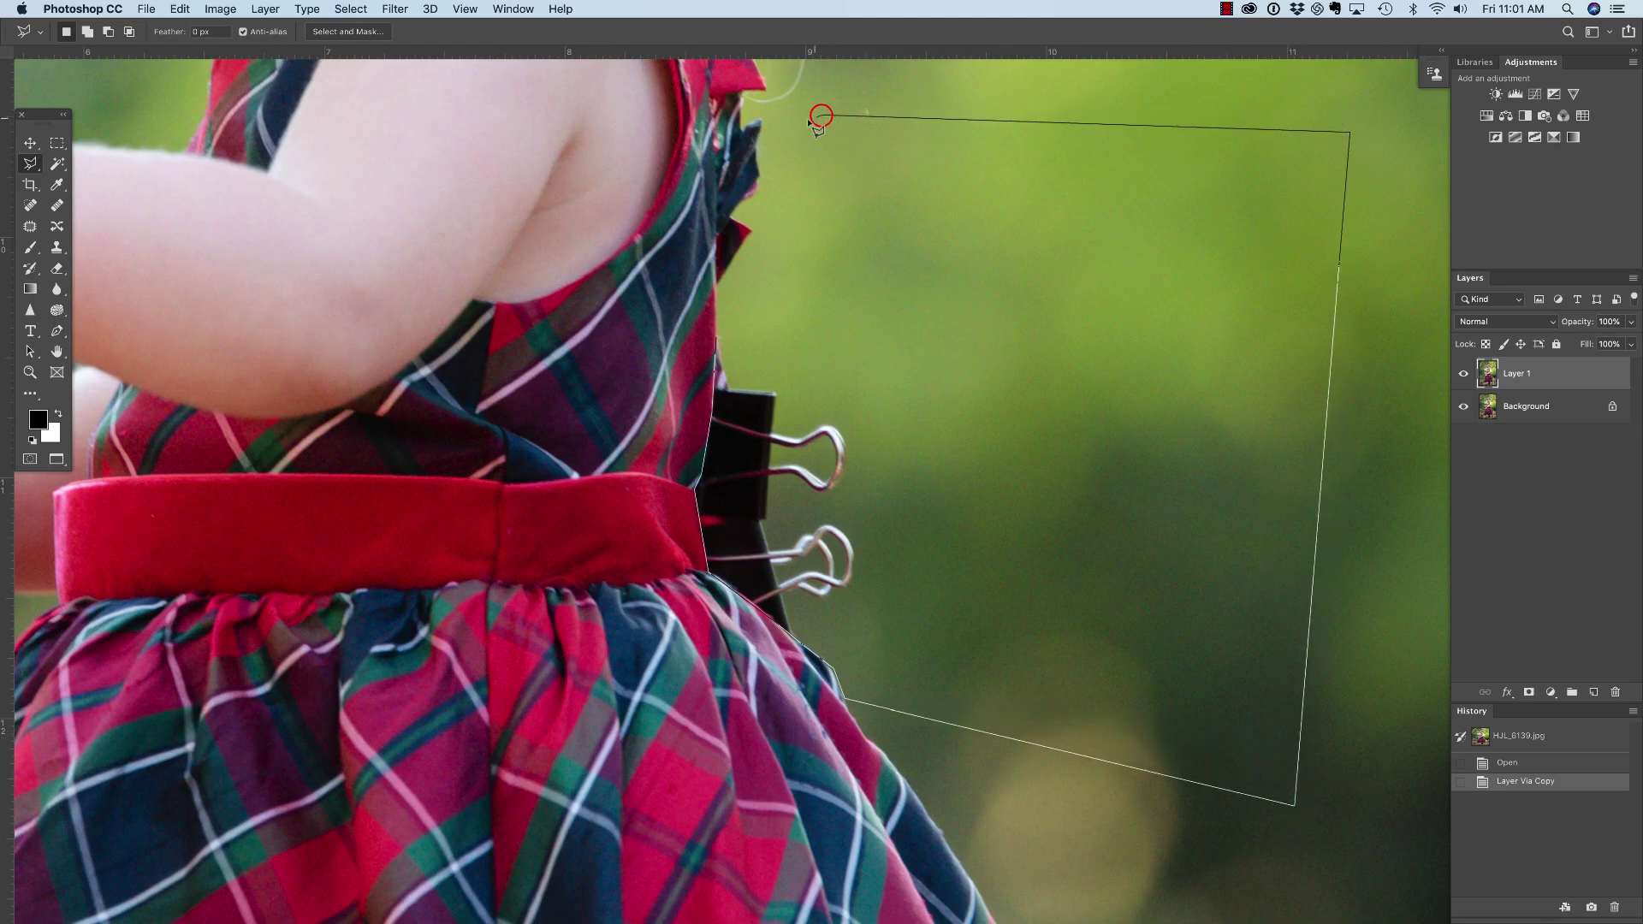
{"action": "left_click", "coordinate": [754, 202]}
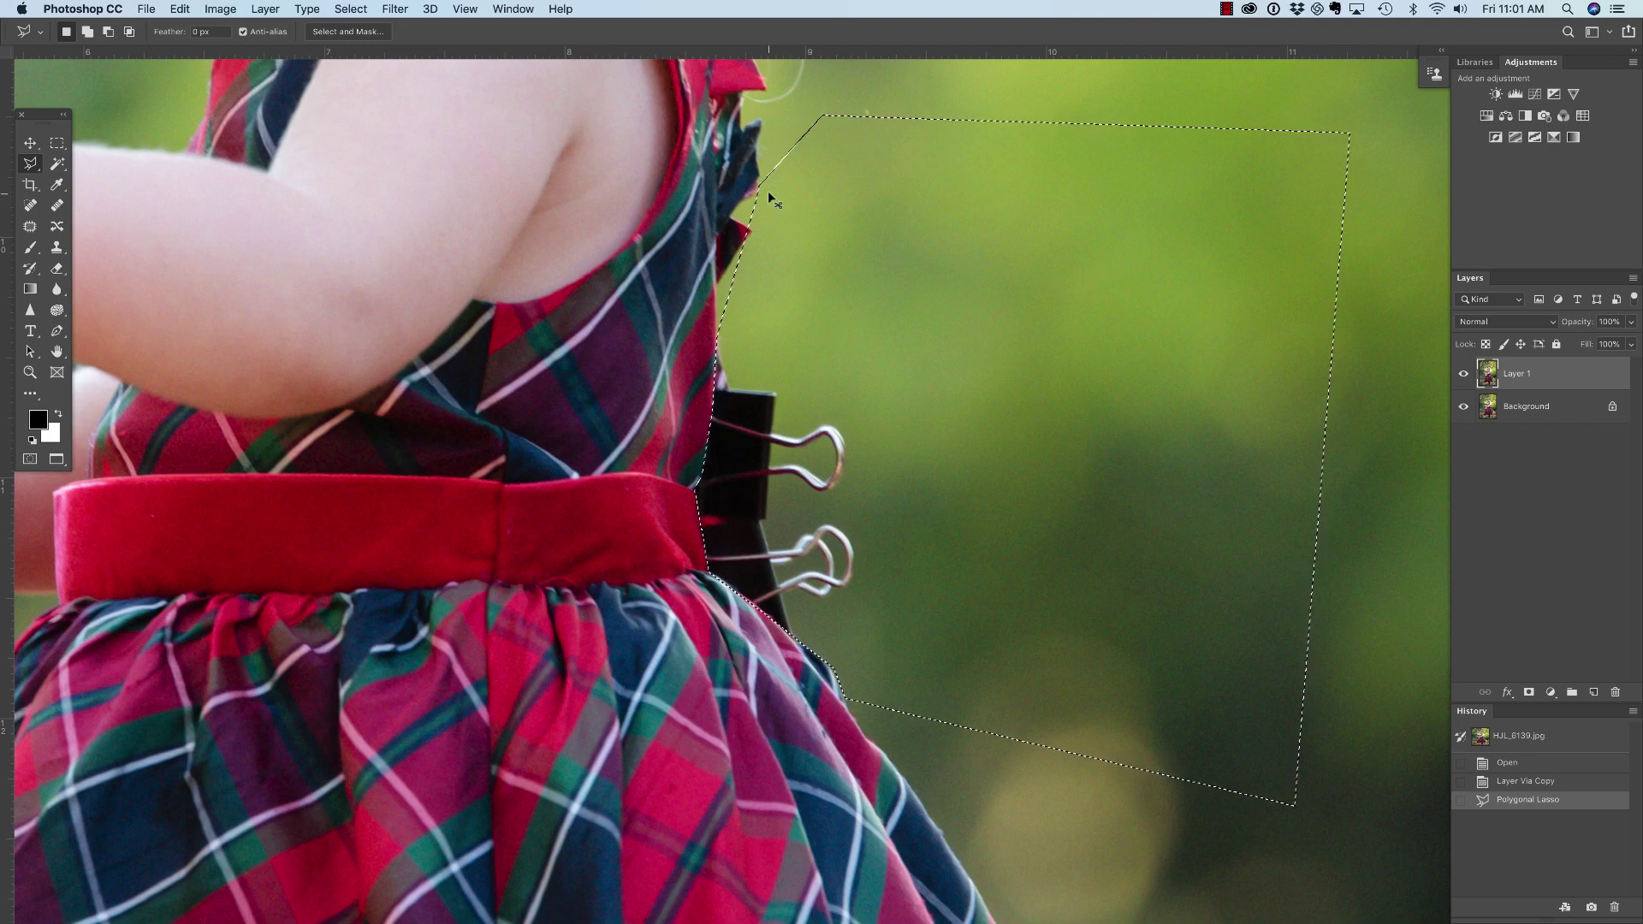
Step: Set up the Clone Stamp with 64% opacity and a brush size of 300
{"action": "key", "text": "super+minus"}
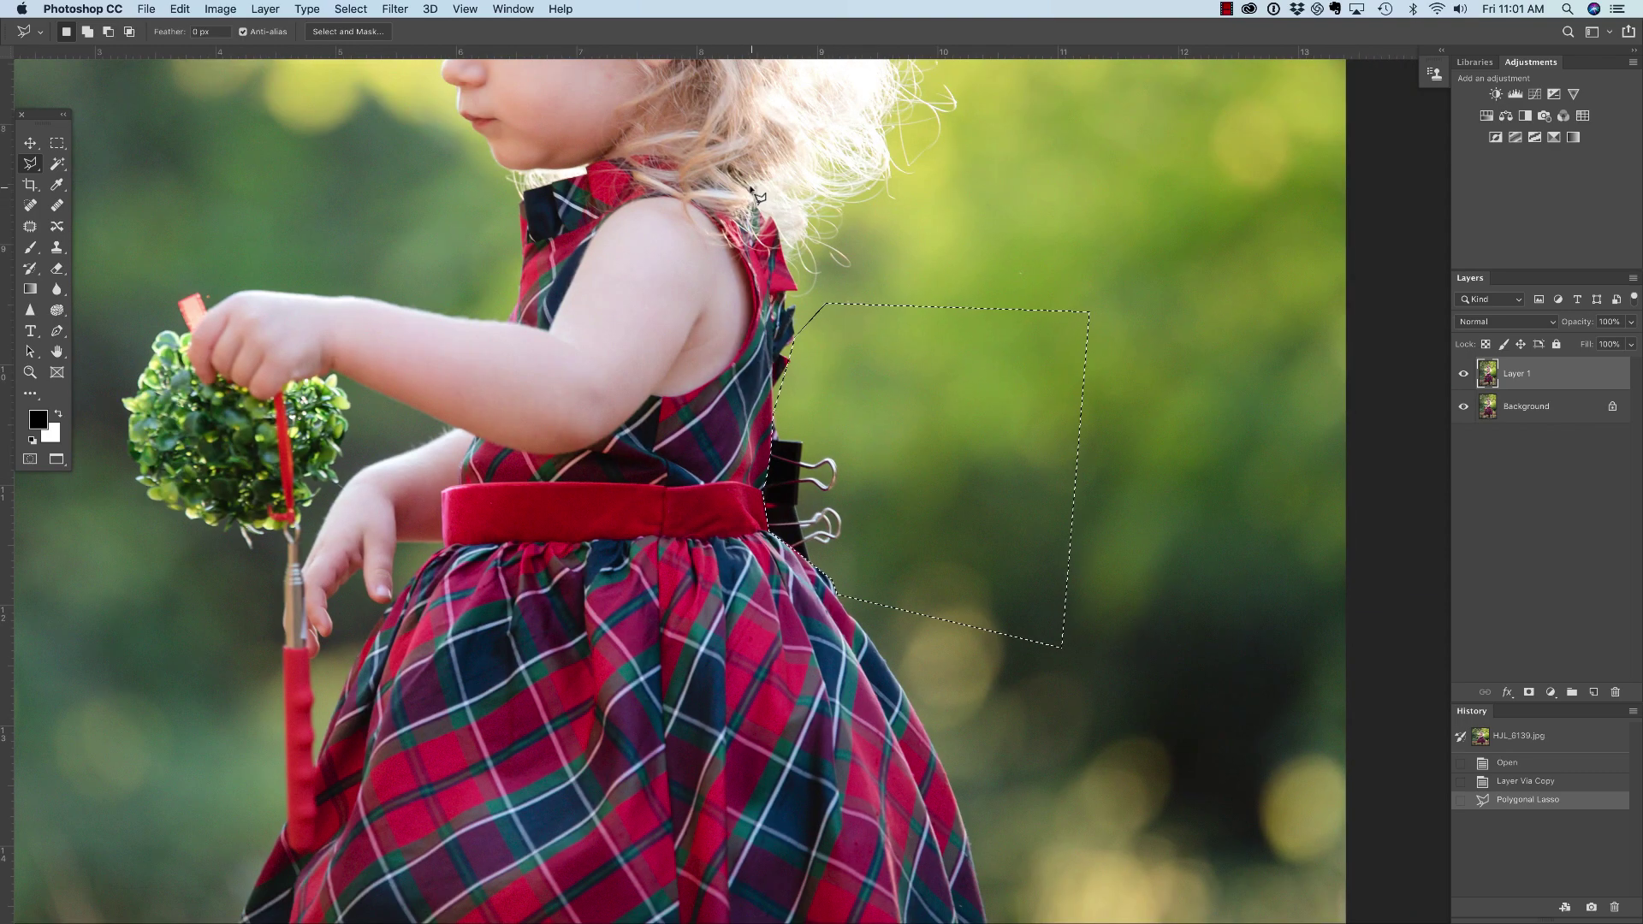
{"action": "key", "text": "s"}
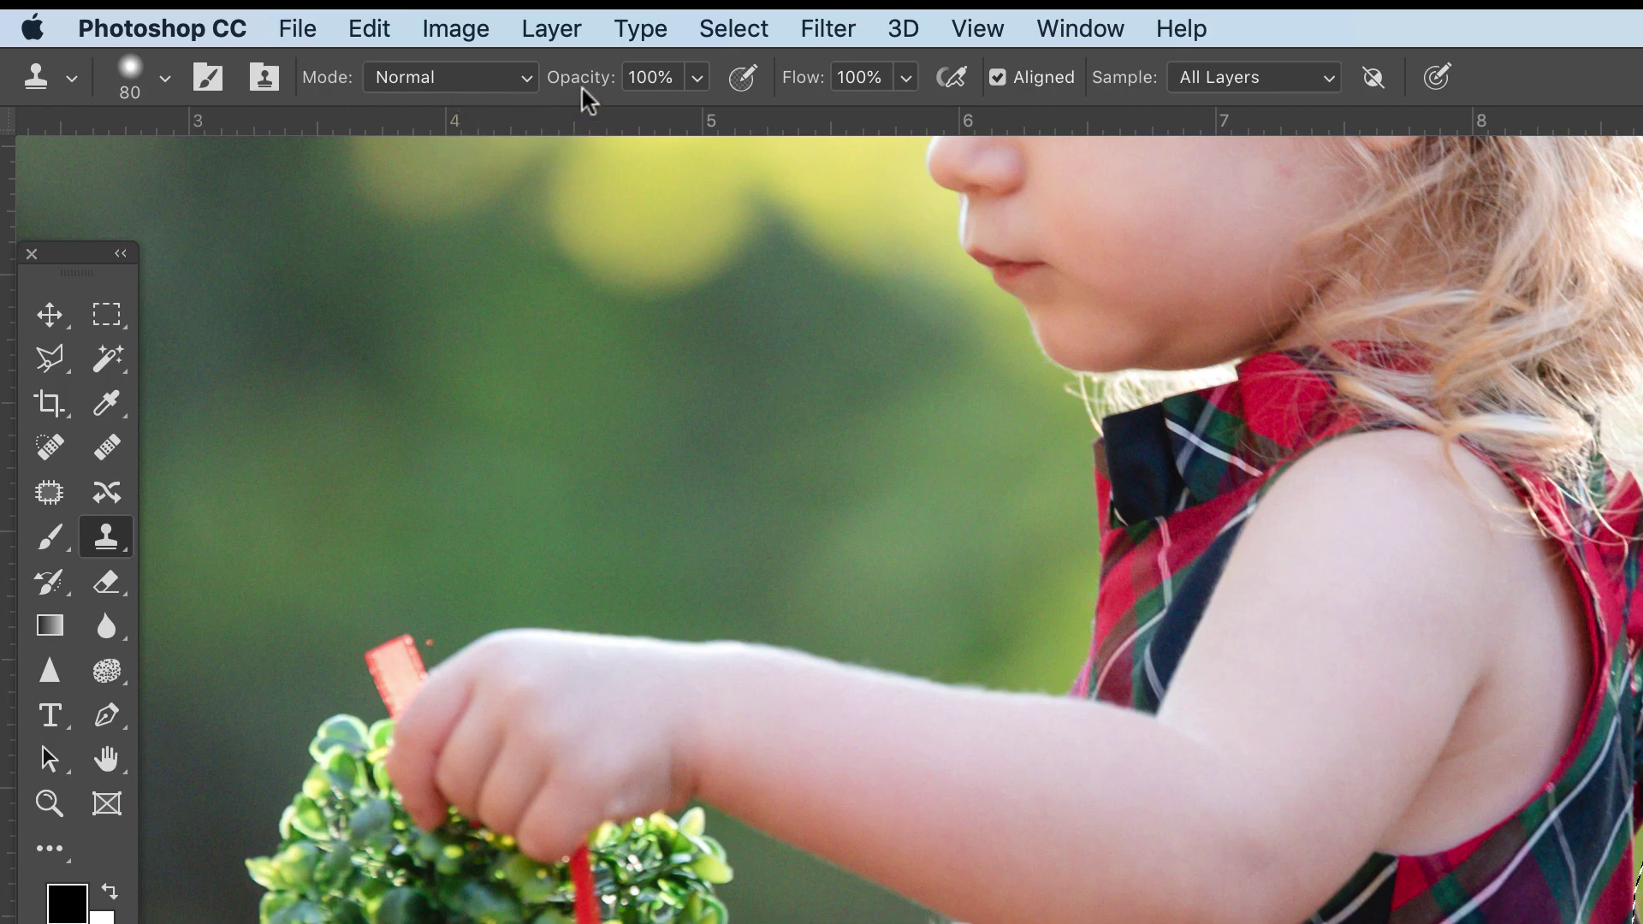
{"action": "left_click_drag", "start_coordinate": [587, 100], "coordinate": [552, 77]}
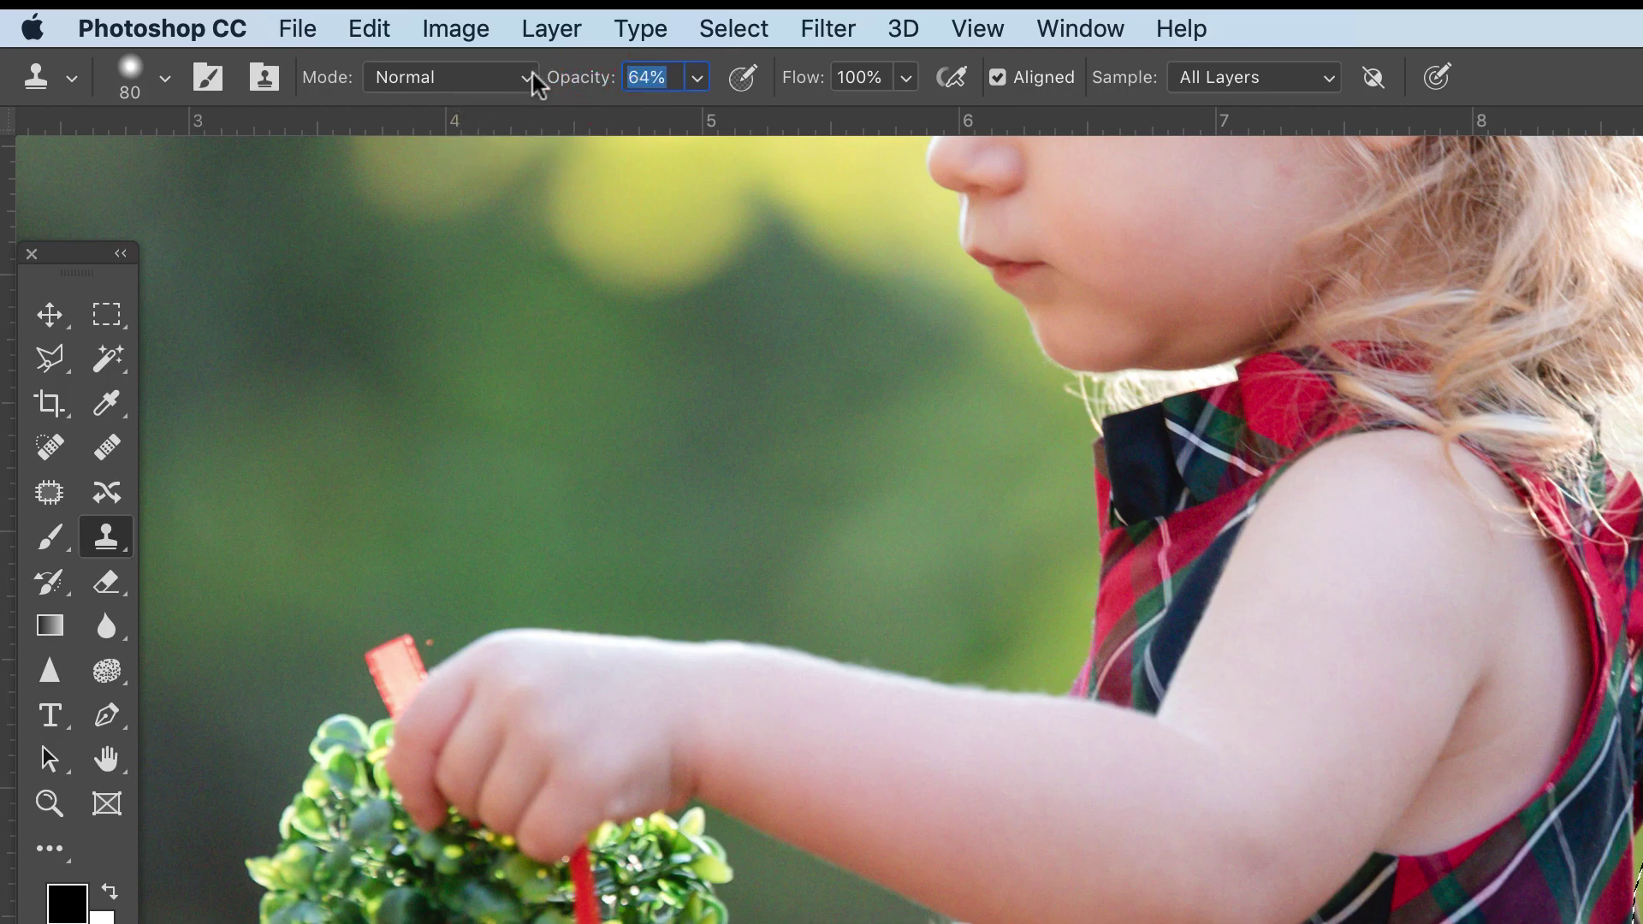
{"action": "key", "text": "Return"}
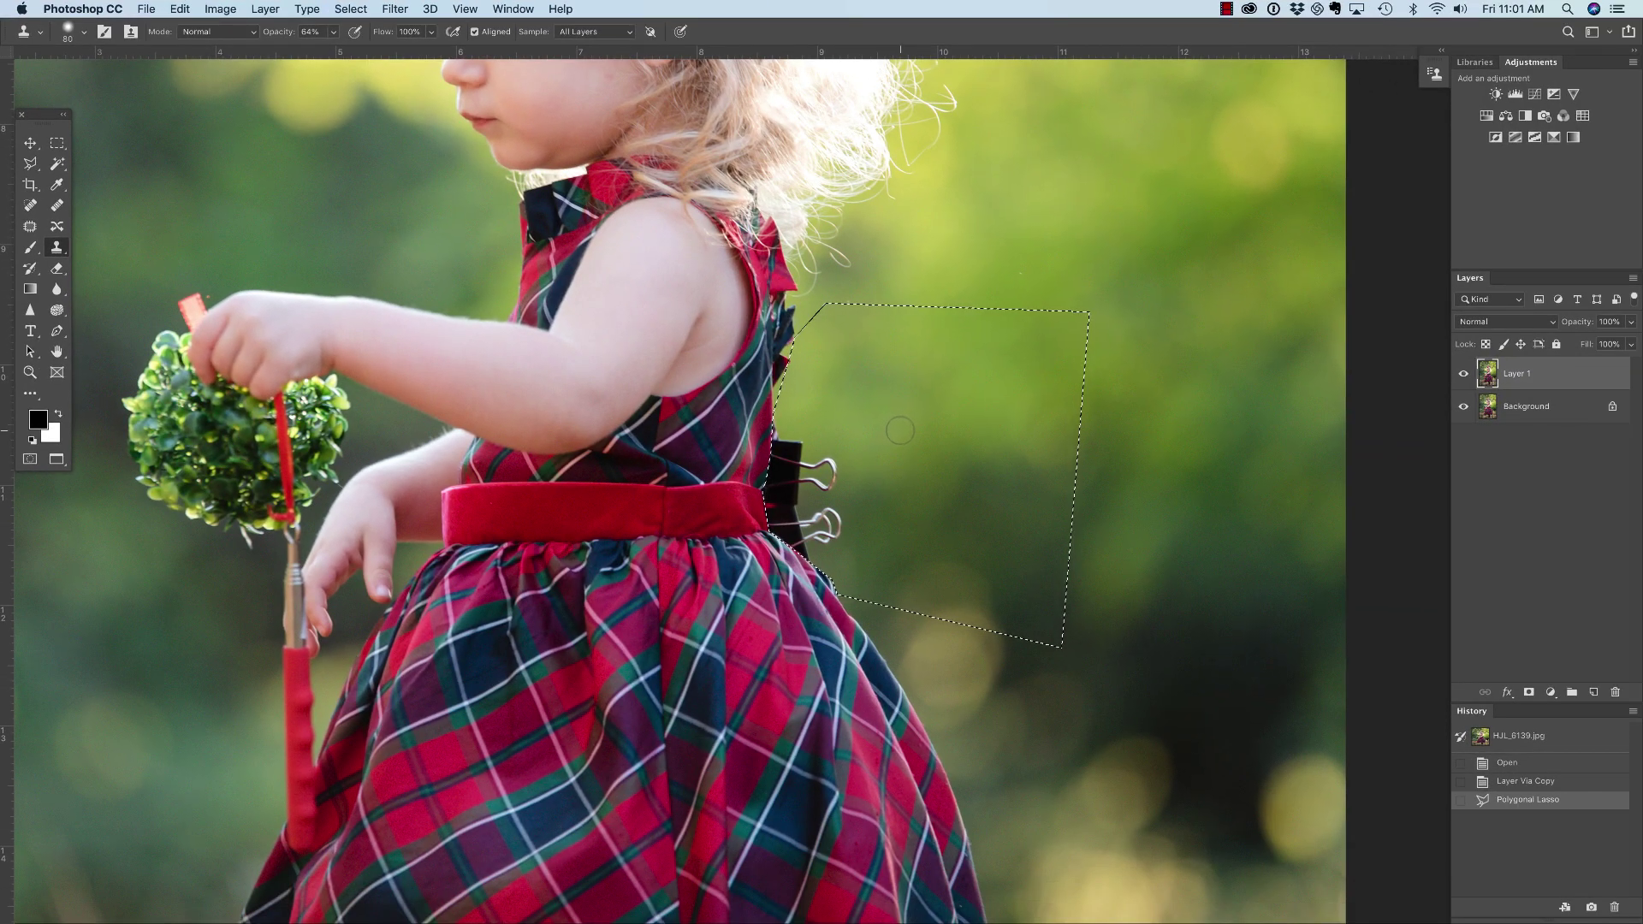
{"action": "key", "text": "bracketright"}
{"action": "key", "text": "bracketright"}
{"action": "key", "text": "bracketright"}
{"action": "key", "text": "bracketright"}
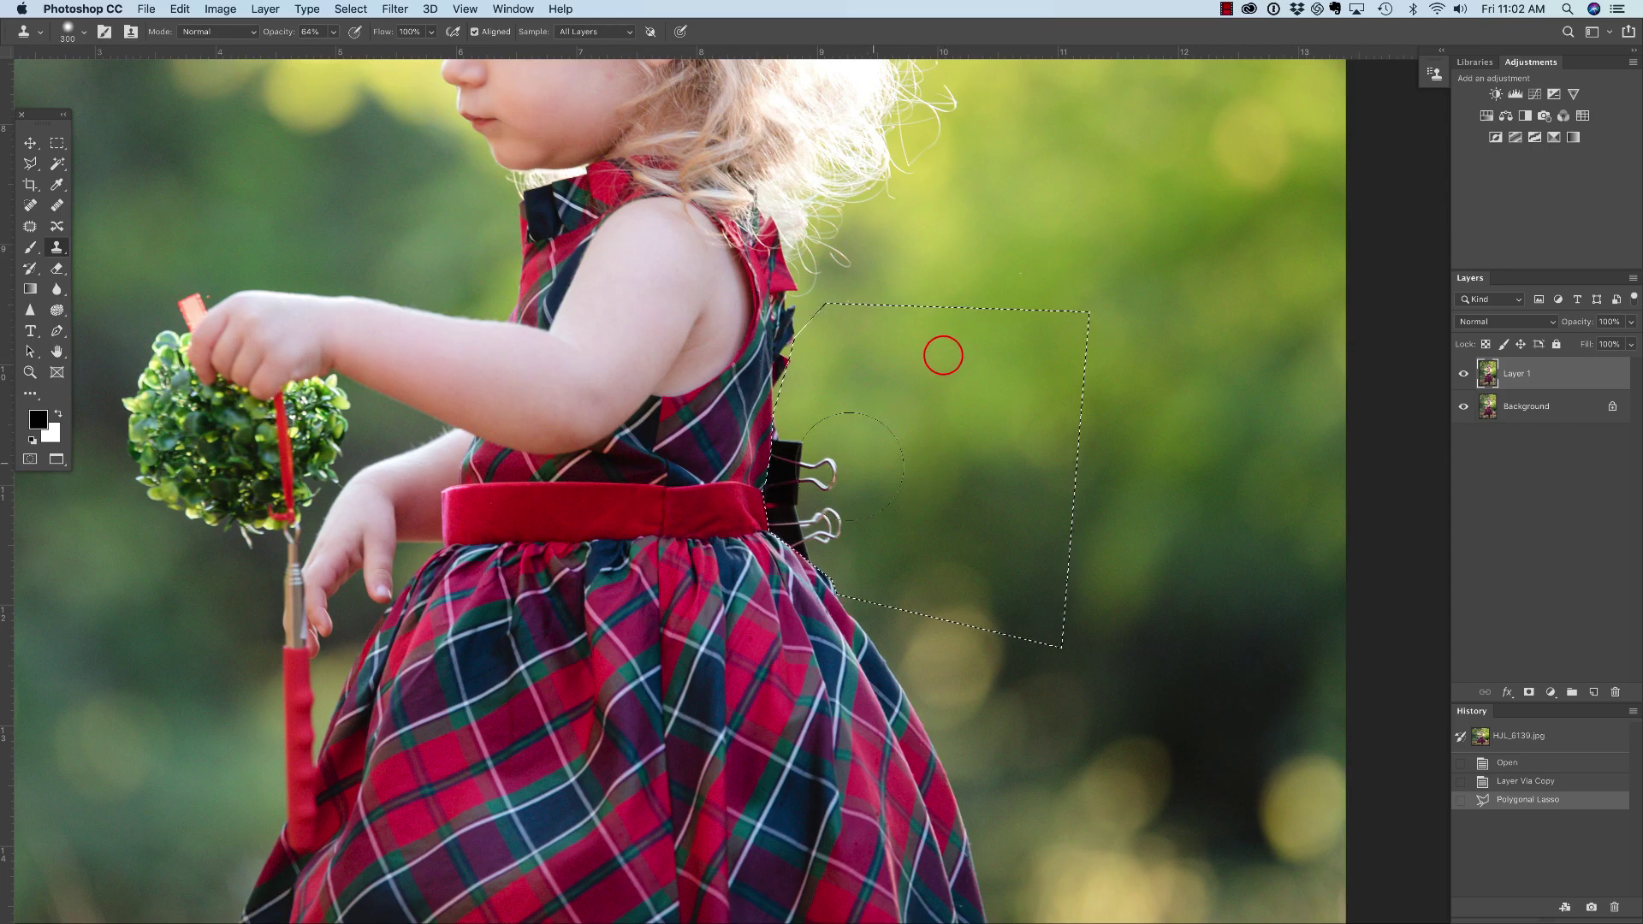
Step: Clone the blurred green background over both binder clips inside the selection, resampling nearby areas as needed, and deselect
{"action": "left_click", "coordinate": [808, 463]}
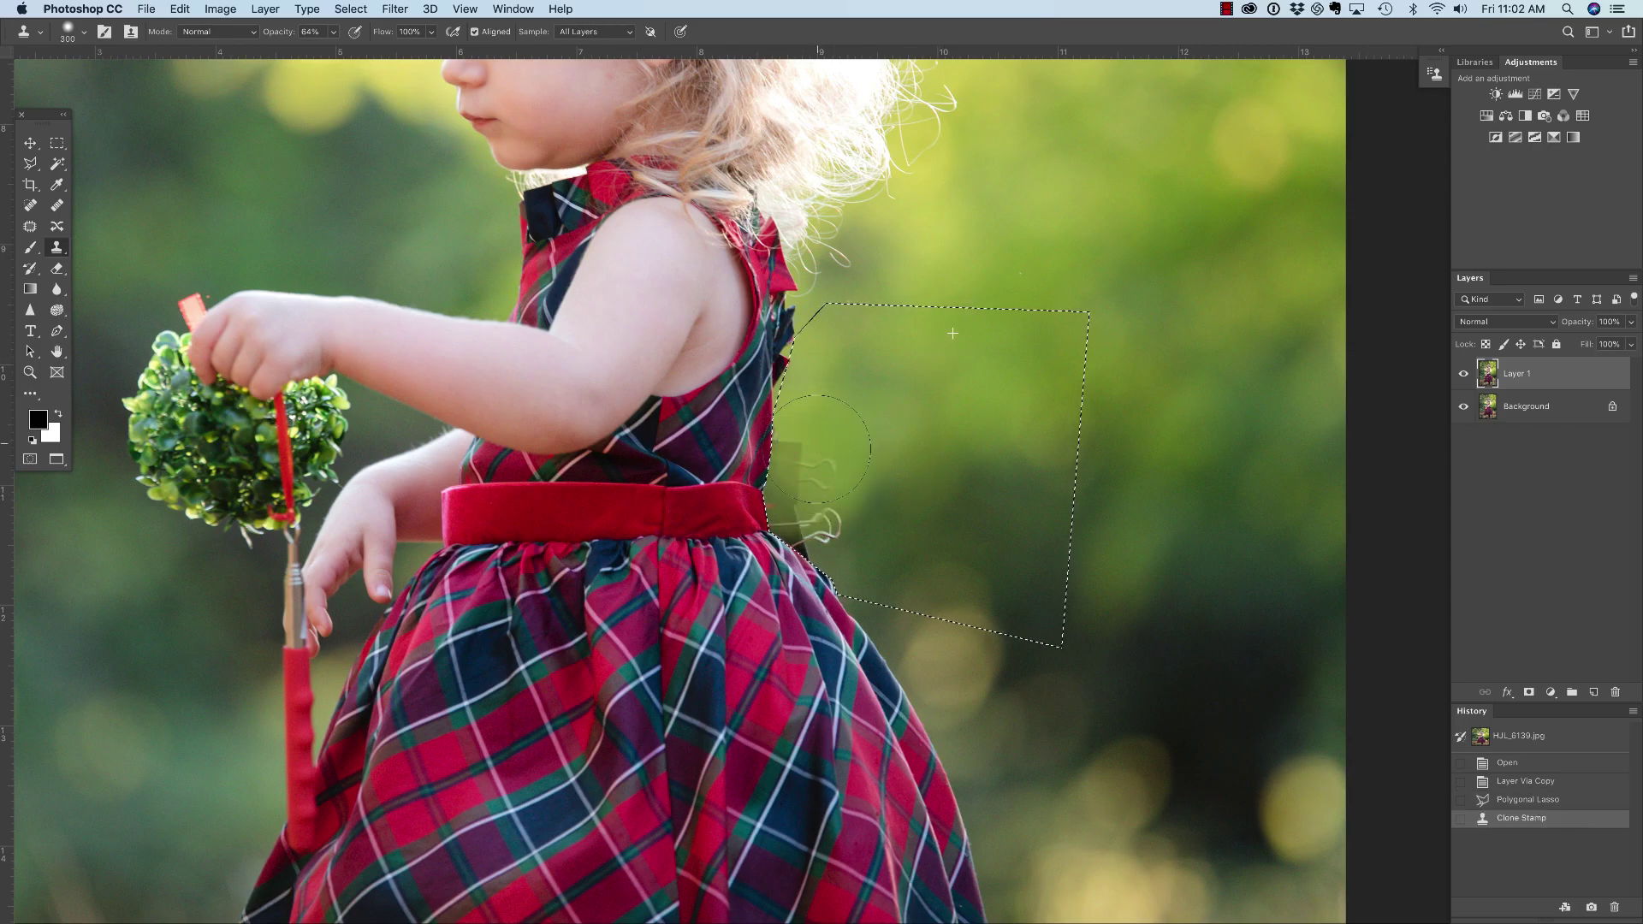
{"action": "left_click_drag", "start_coordinate": [819, 449], "coordinate": [849, 447]}
{"action": "left_click", "coordinate": [814, 462]}
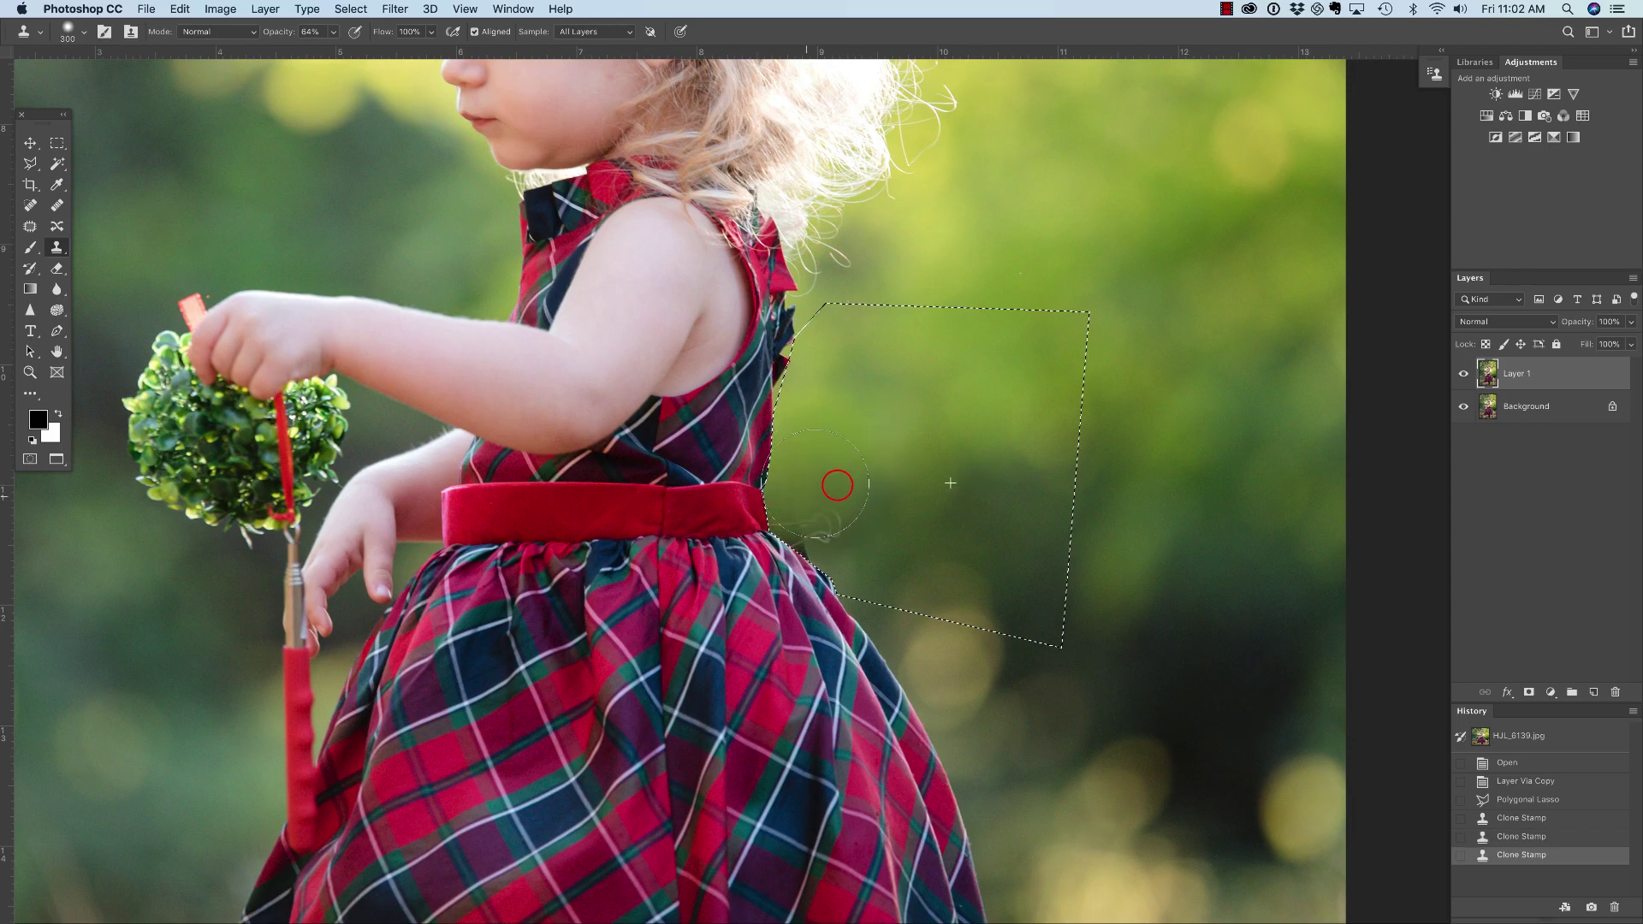
{"action": "mouse_move", "coordinate": [817, 484]}
{"action": "left_mouse_down"}
{"action": "mouse_move", "coordinate": [851, 480]}
{"action": "mouse_move", "coordinate": [824, 545]}
{"action": "left_mouse_up"}
{"action": "left_click", "coordinate": [987, 522], "text": "alt"}
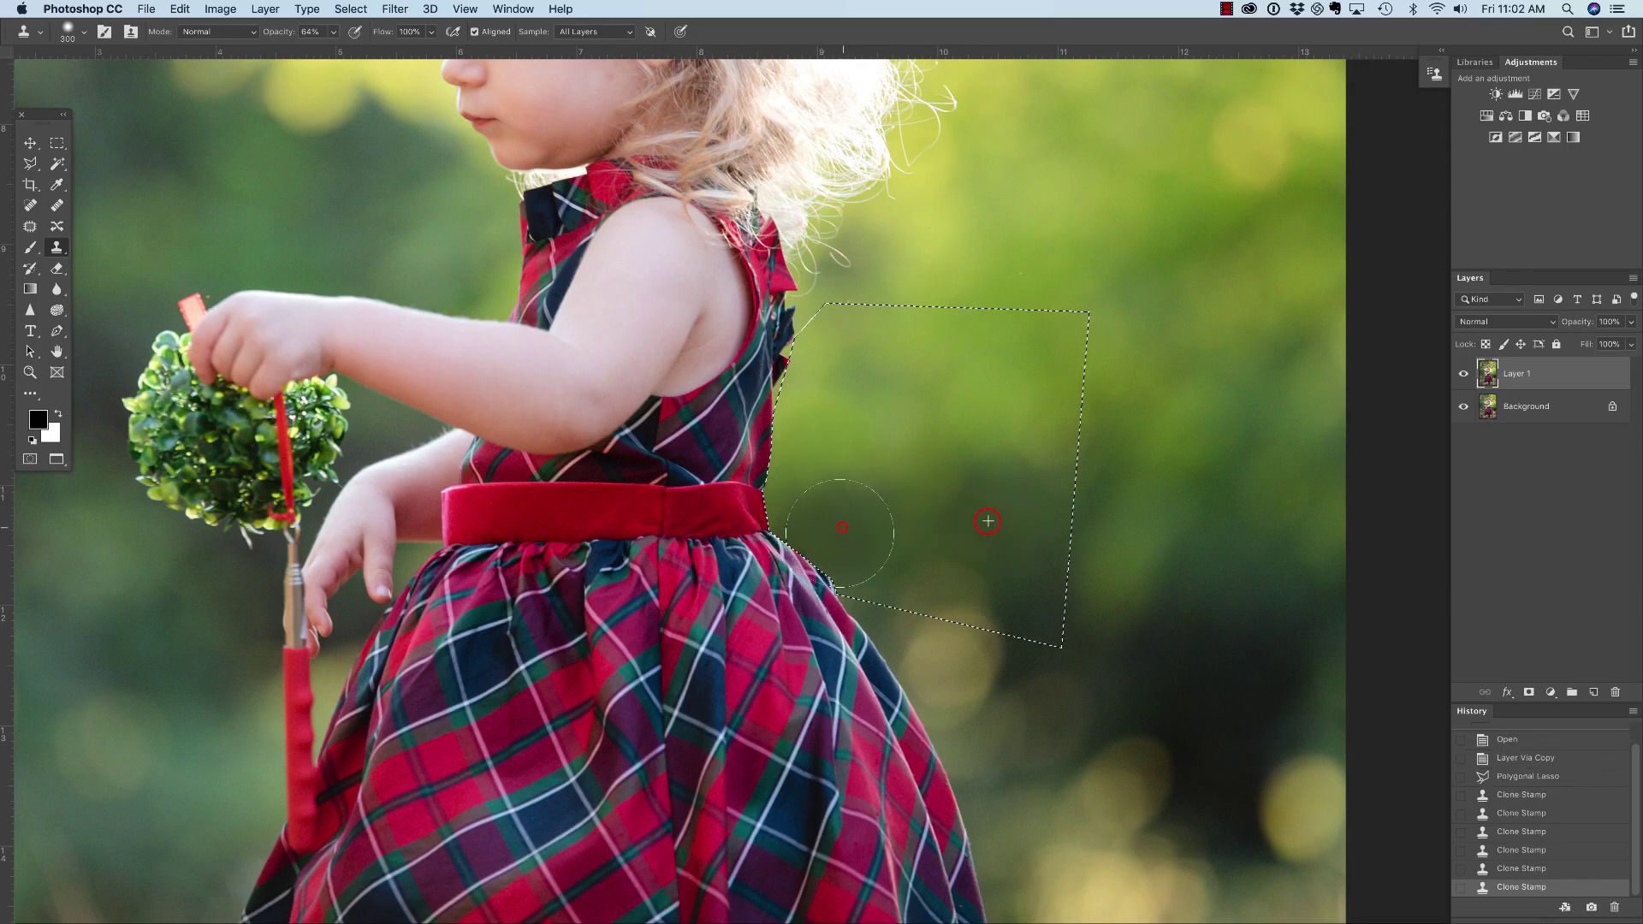
{"action": "left_click", "coordinate": [843, 527]}
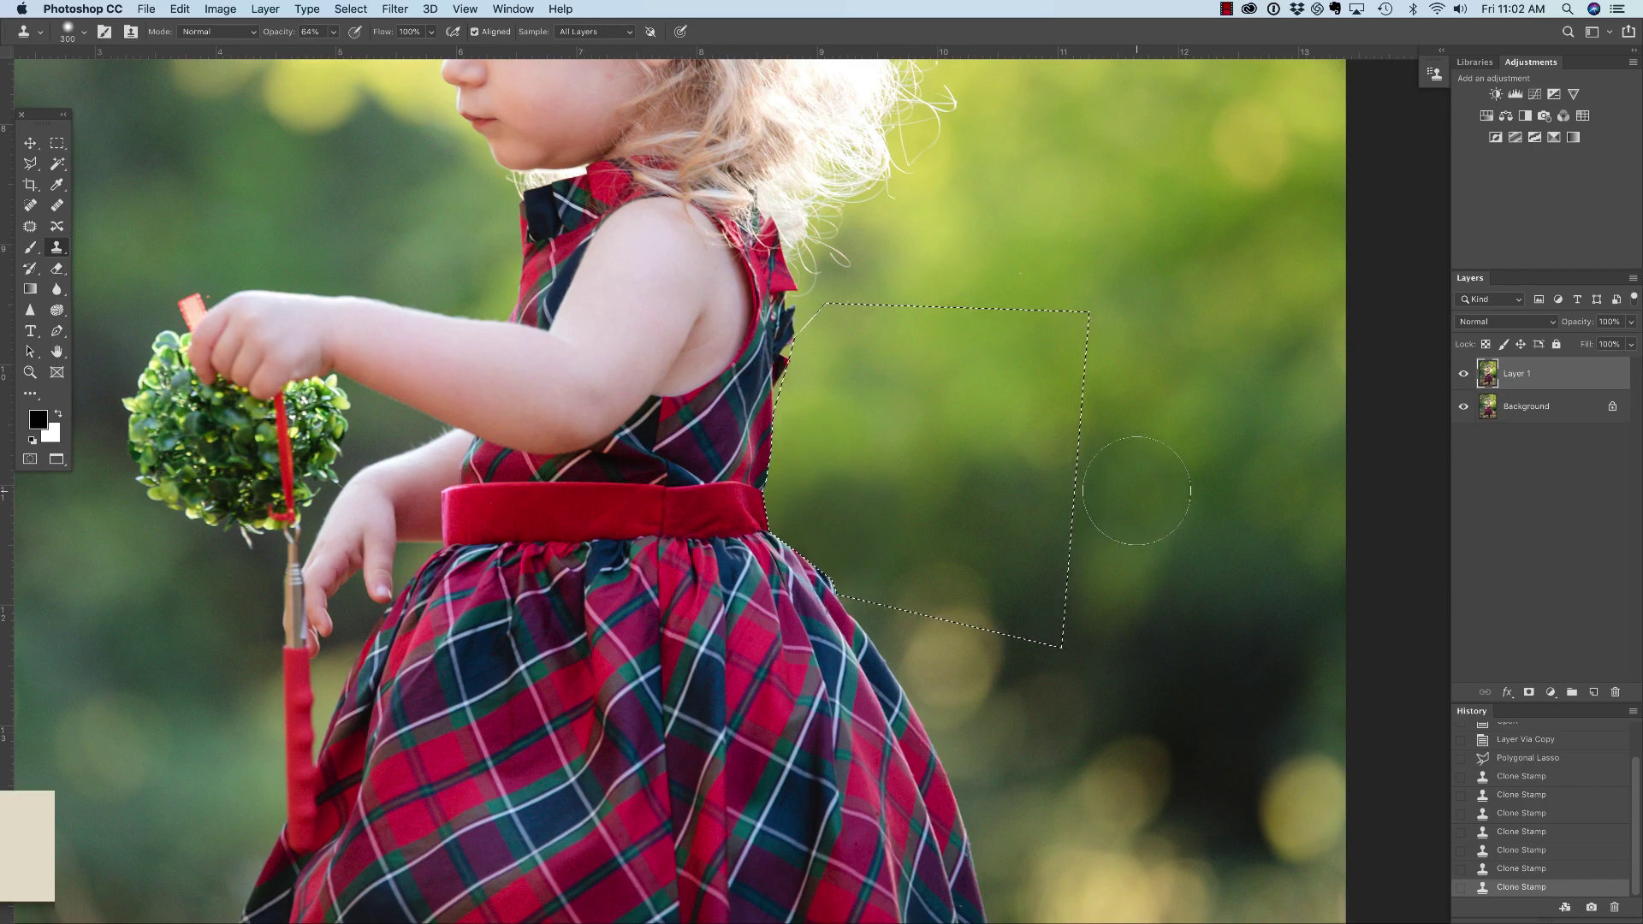
{"action": "key", "text": "super+d"}
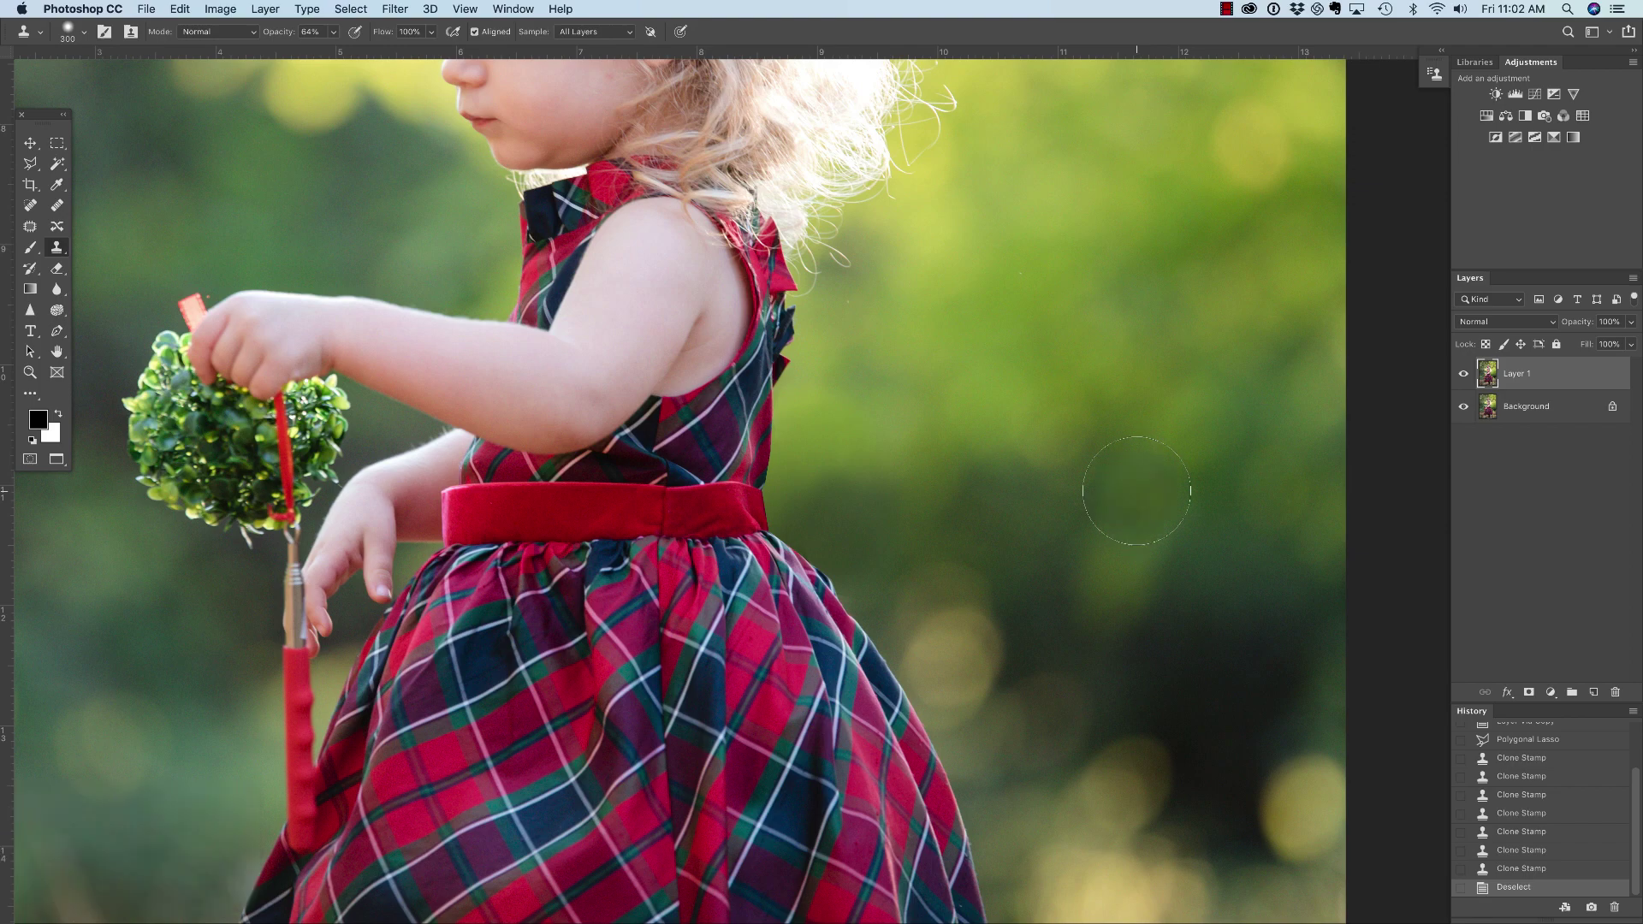
Step: Compare the retouched dress back with the original by toggling Layer 1's visibility, both for the whole photo and close up
{"action": "key", "text": "super+minus"}
{"action": "key", "text": "super+minus"}
{"action": "key", "text": "super+minus"}
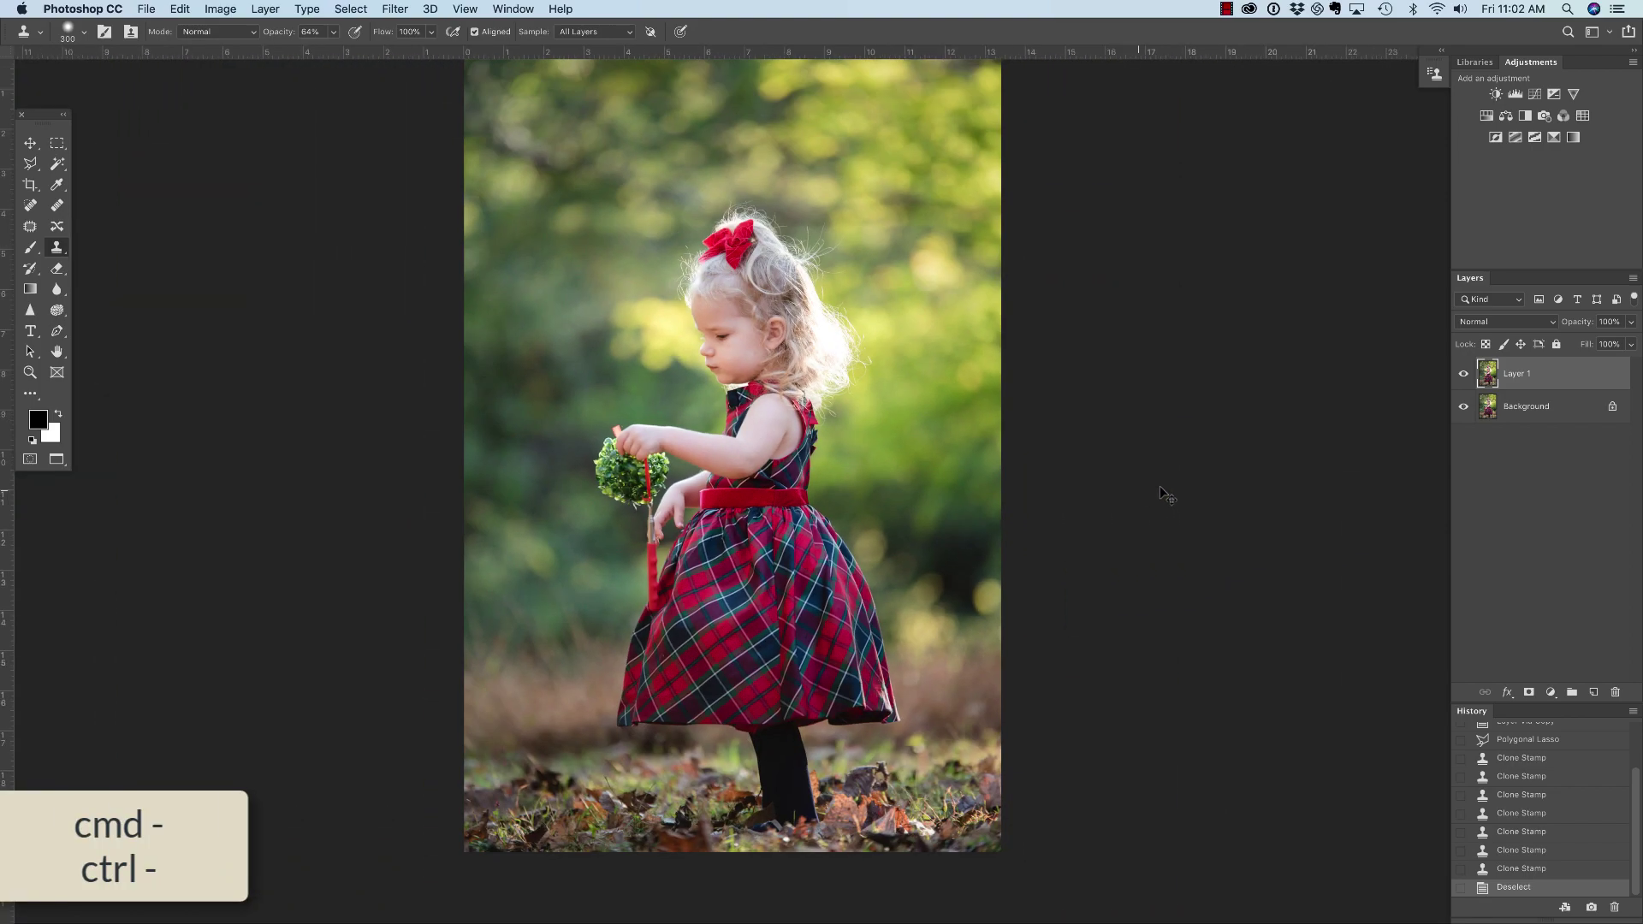
{"action": "left_click", "coordinate": [1466, 374]}
{"action": "left_click", "coordinate": [1465, 375]}
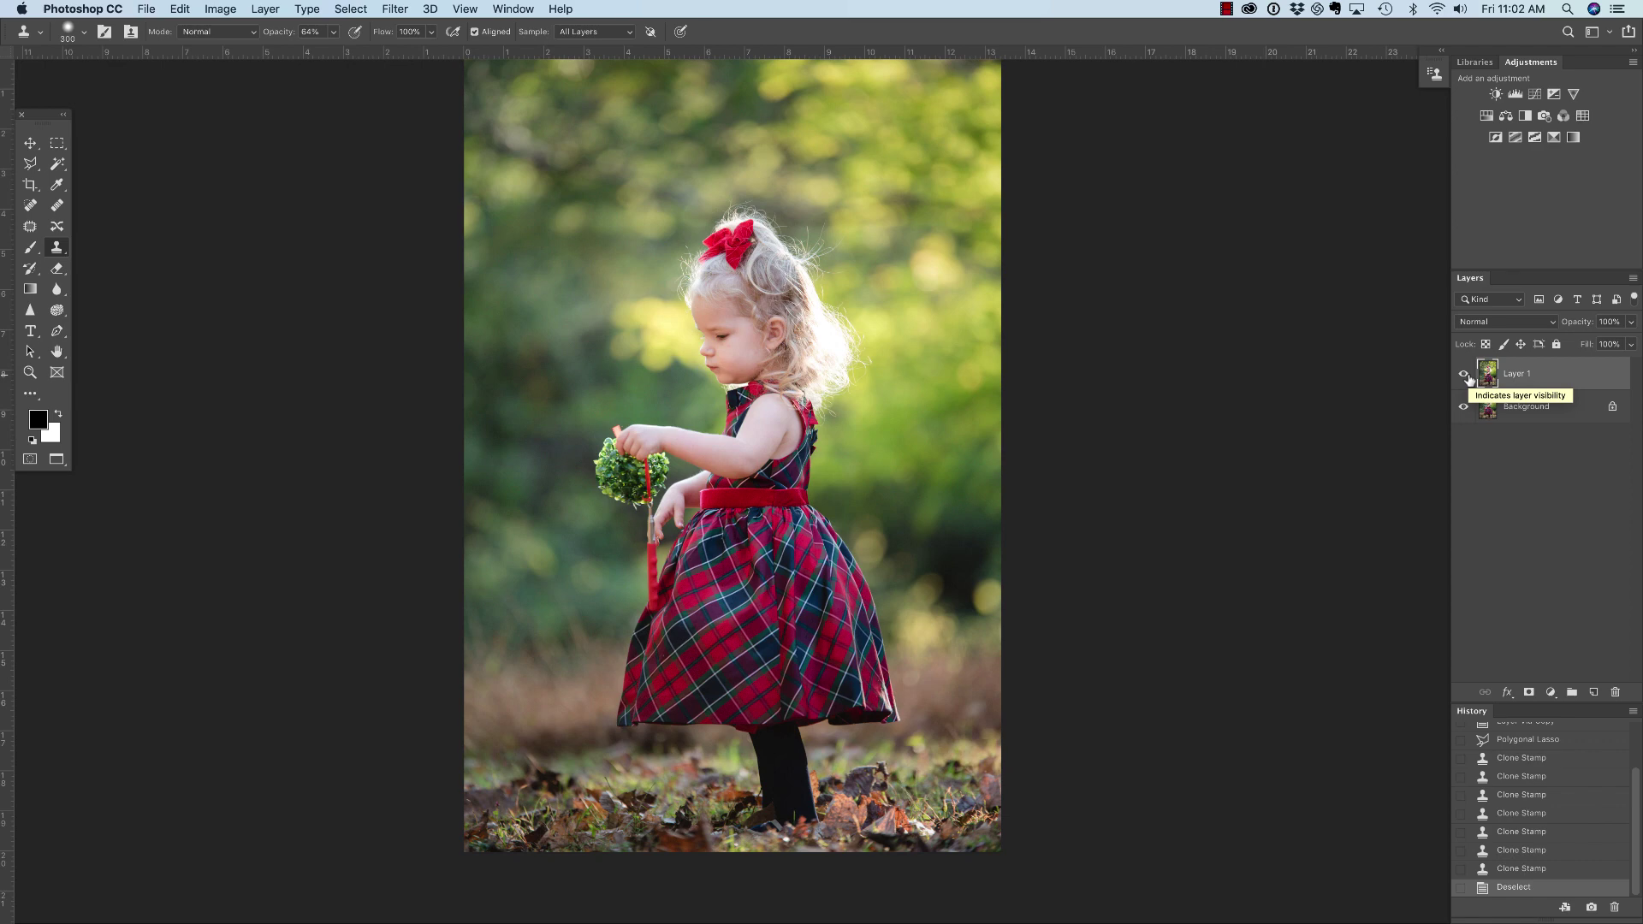
{"action": "key", "text": "super+equal"}
{"action": "key", "text": "super+equal"}
{"action": "key", "text": "super+equal"}
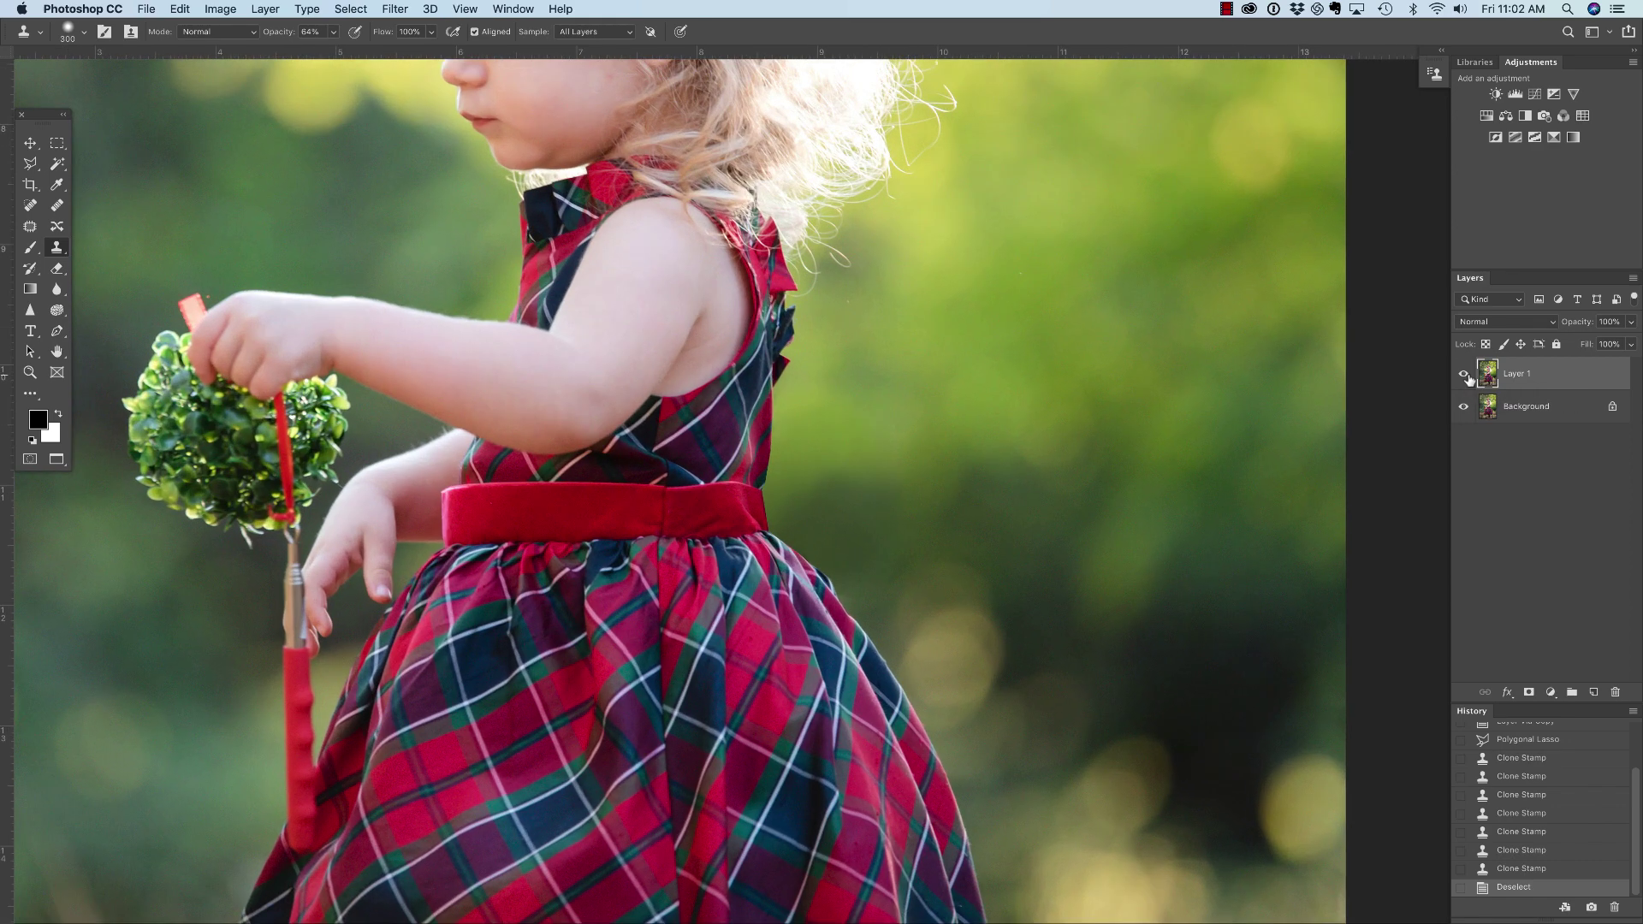
{"action": "left_click", "coordinate": [1464, 375]}
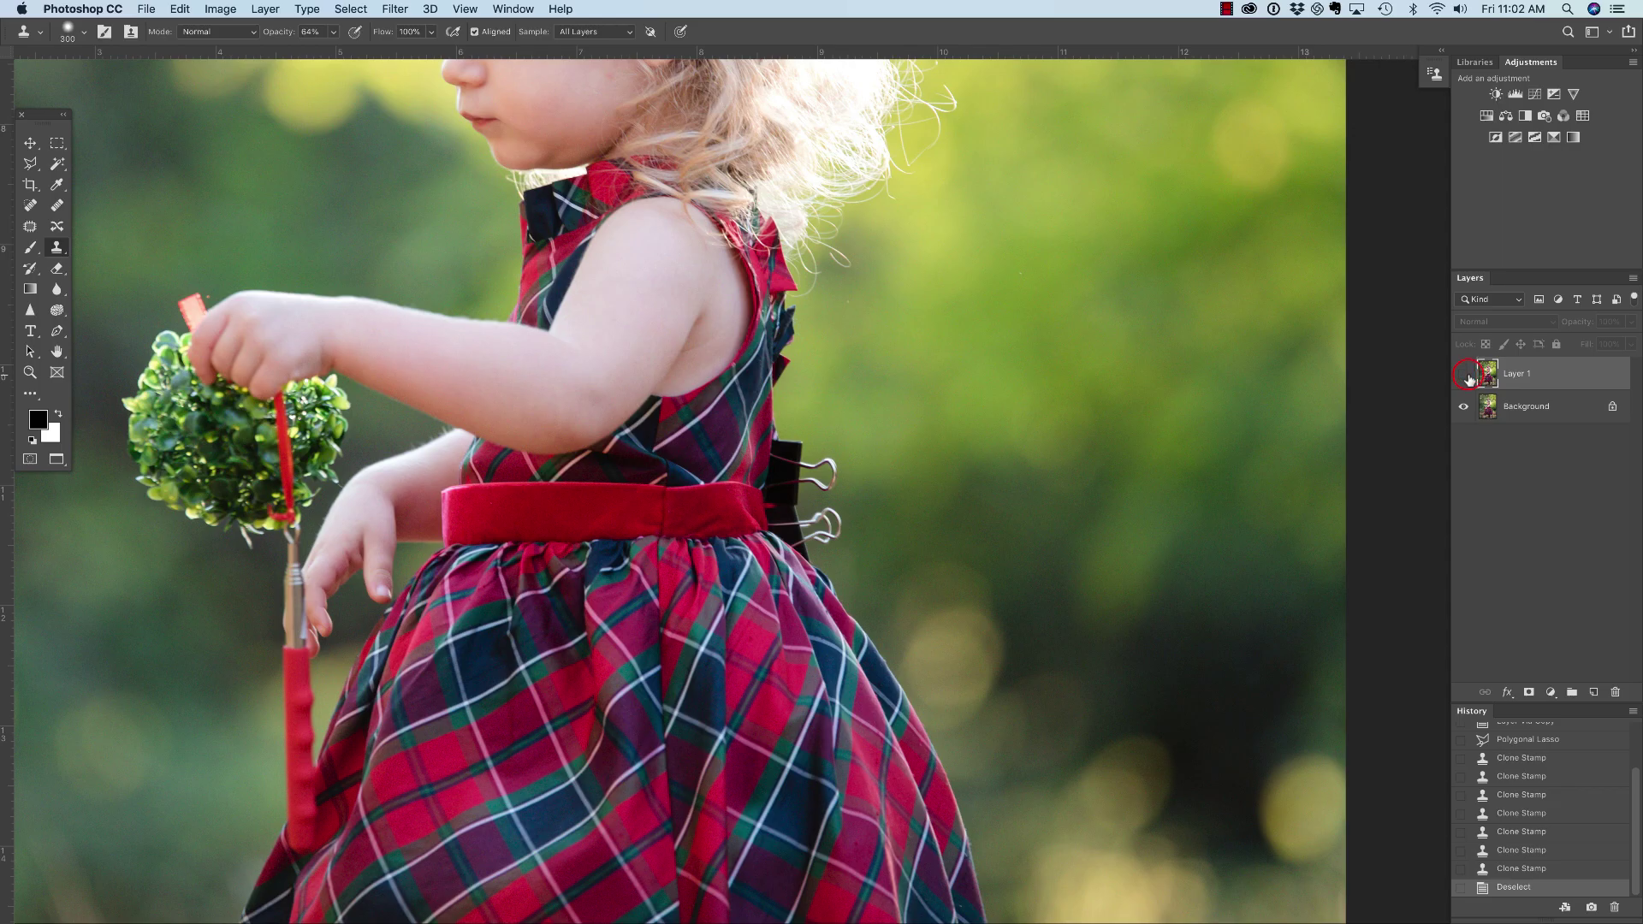
{"action": "left_click", "coordinate": [1464, 375]}
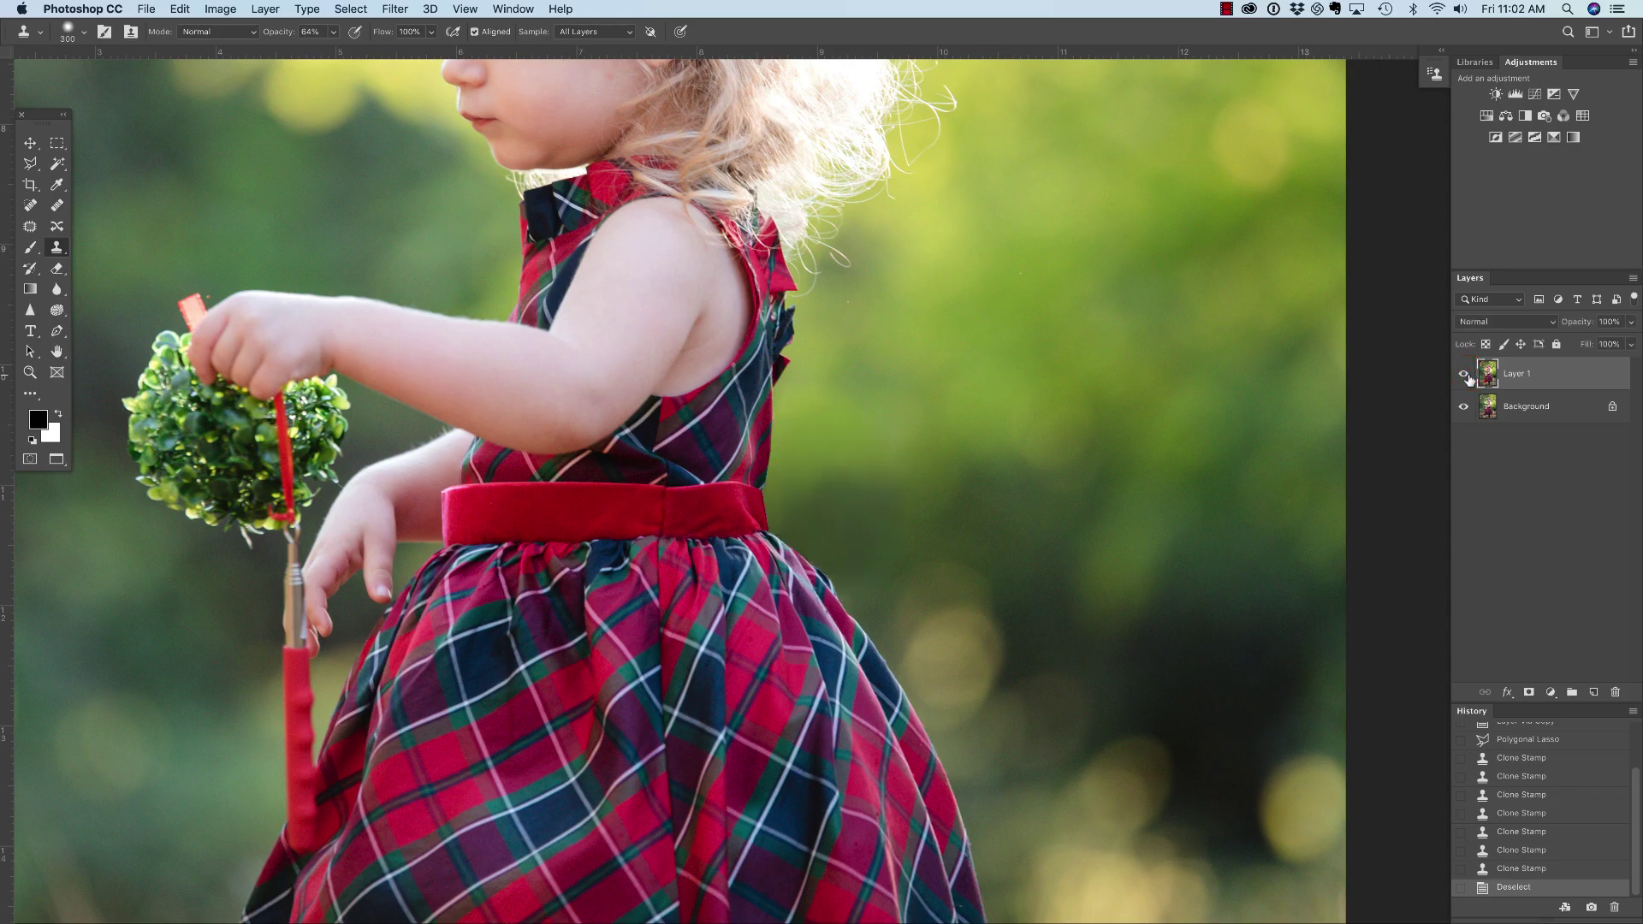